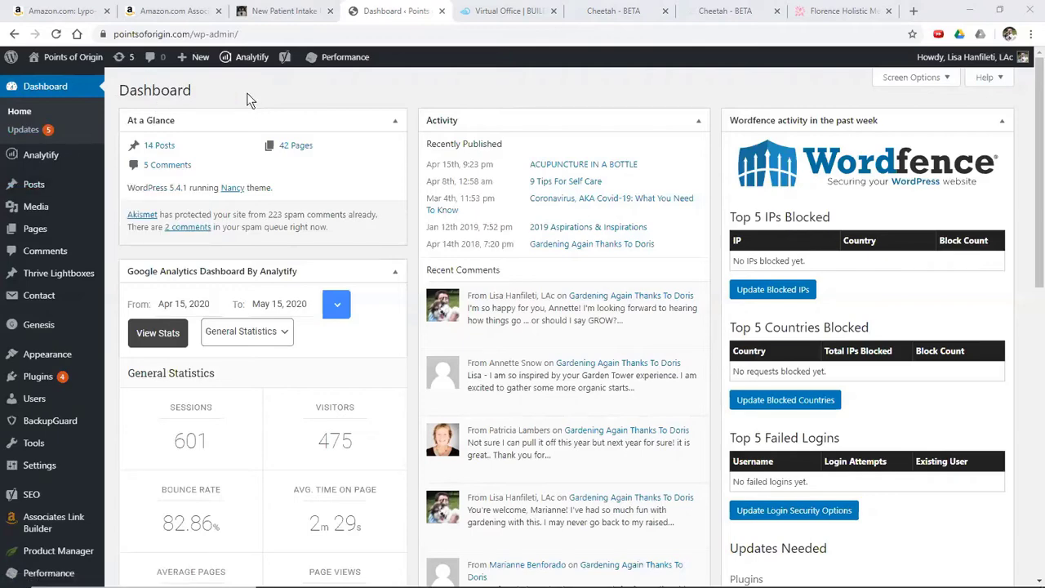
# Step: Check the sidebar on the New Patient Intake Forms page and open the Page Sidebar's Custom HTML widget for editing
pyautogui.click(289, 12)
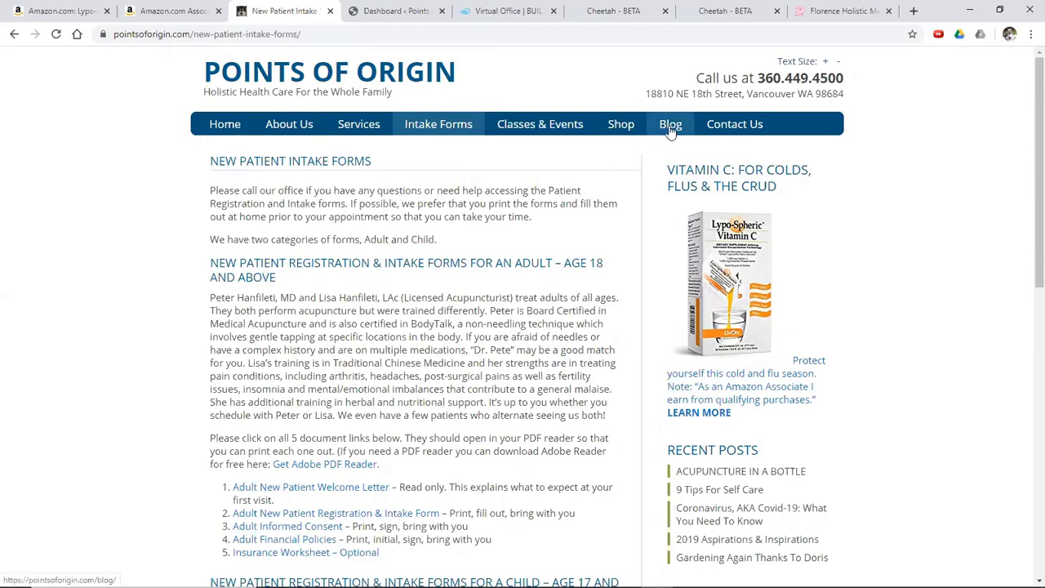
pyautogui.click(389, 11)
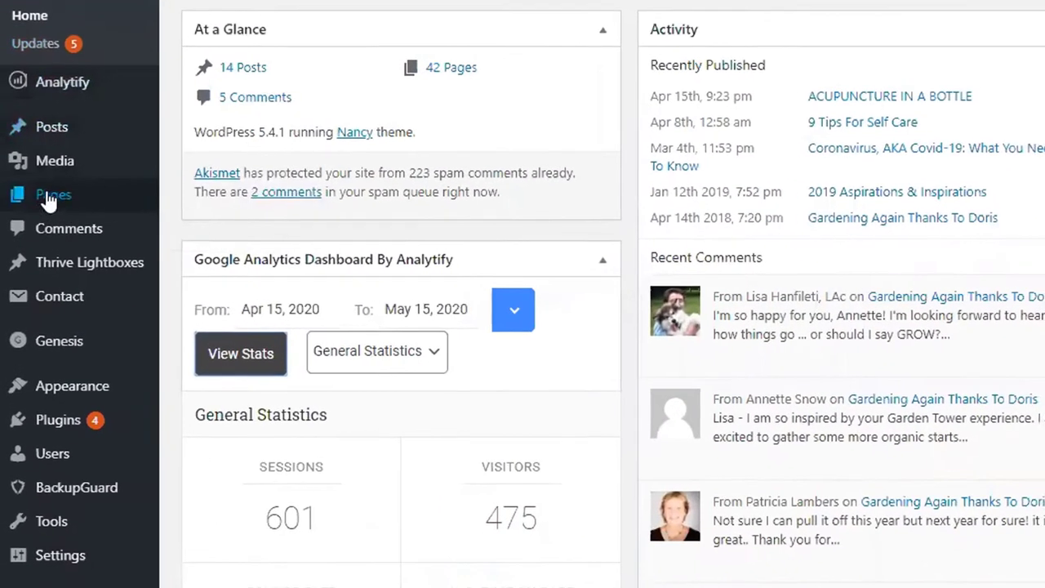
pyautogui.moveTo(71, 207)
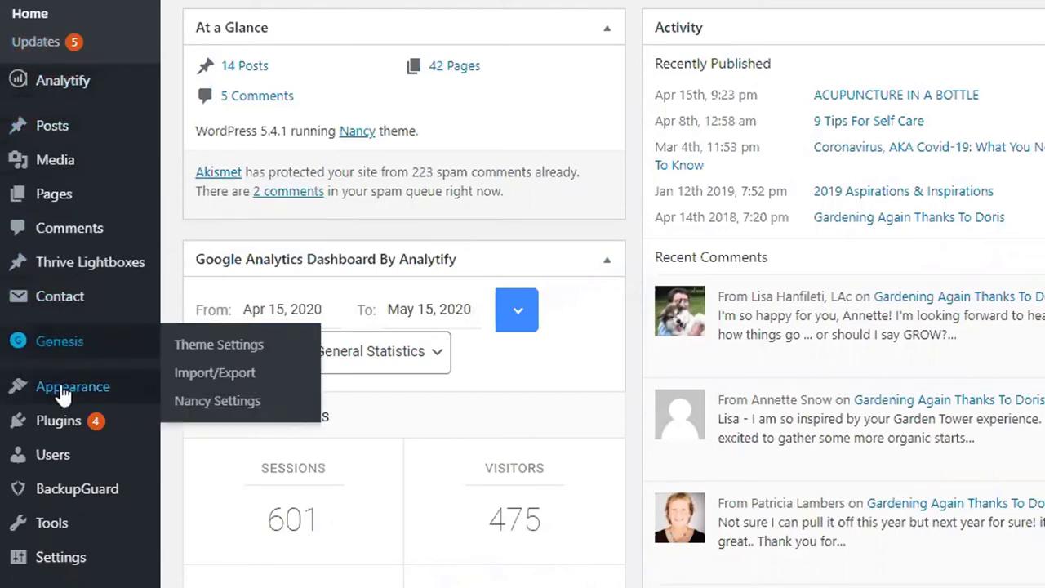
pyautogui.moveTo(63, 396)
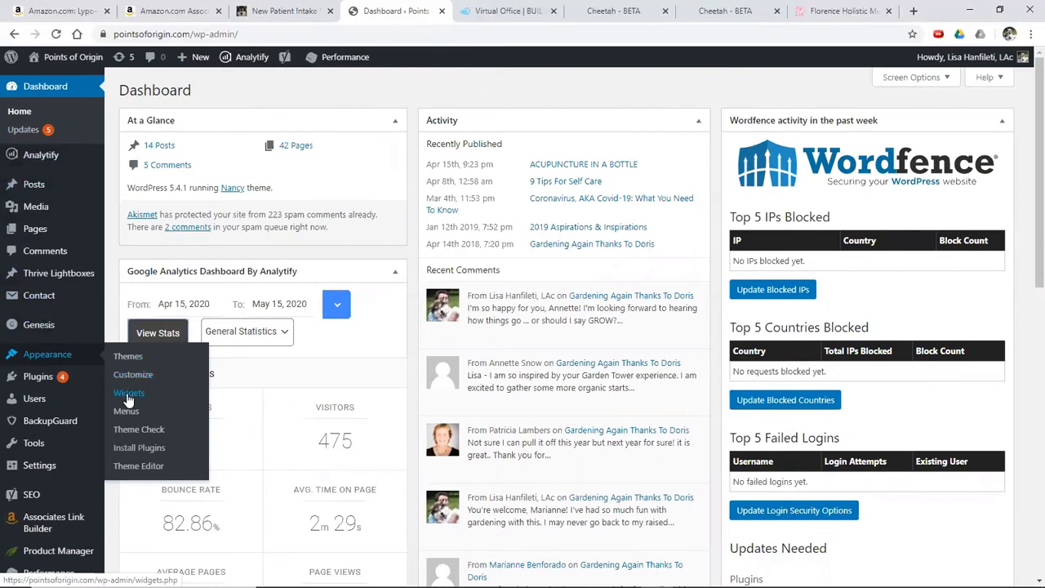
pyautogui.click(128, 395)
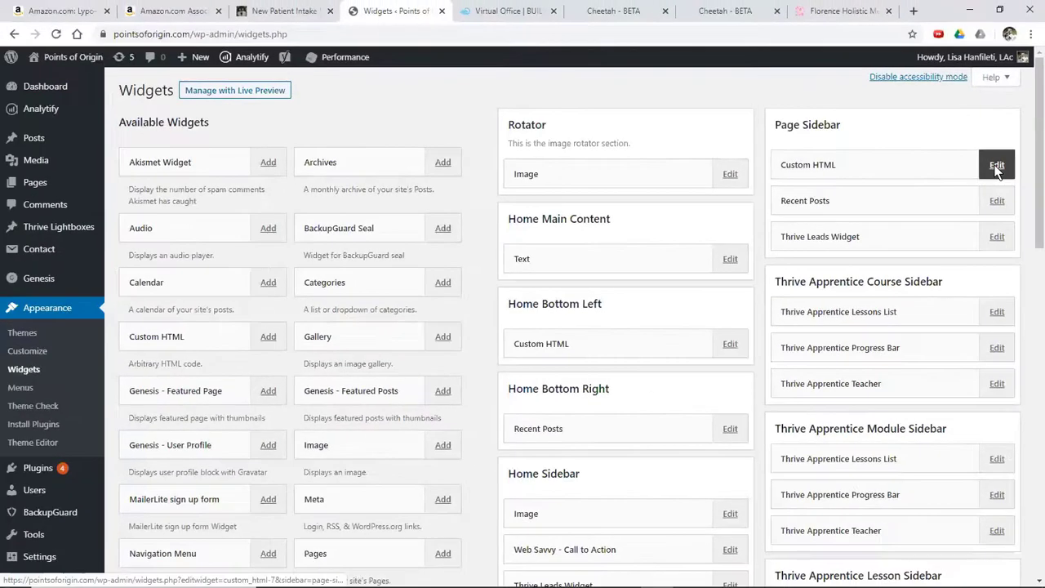
pyautogui.click(952, 152)
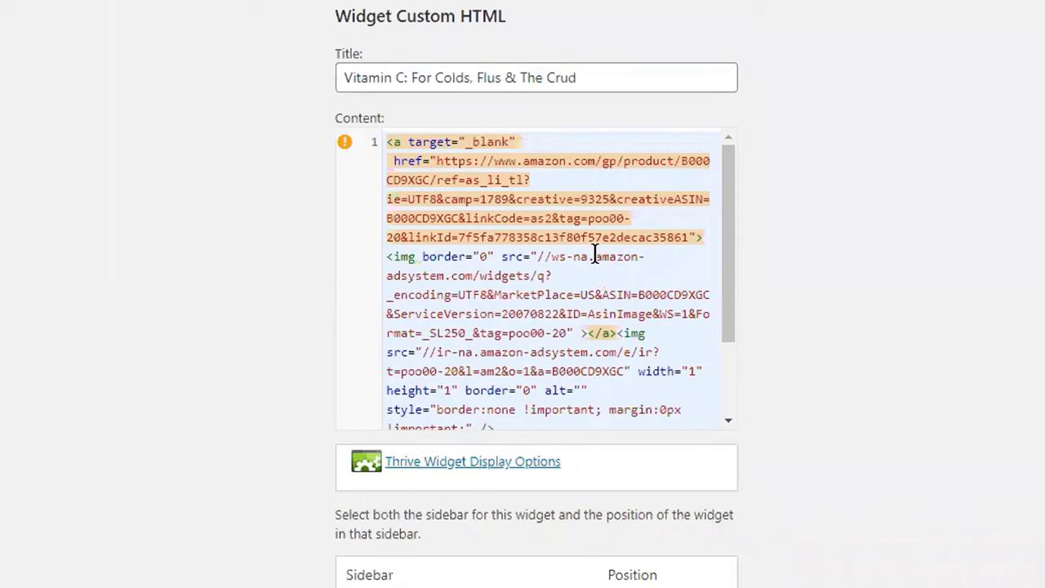
pyautogui.click(594, 256)
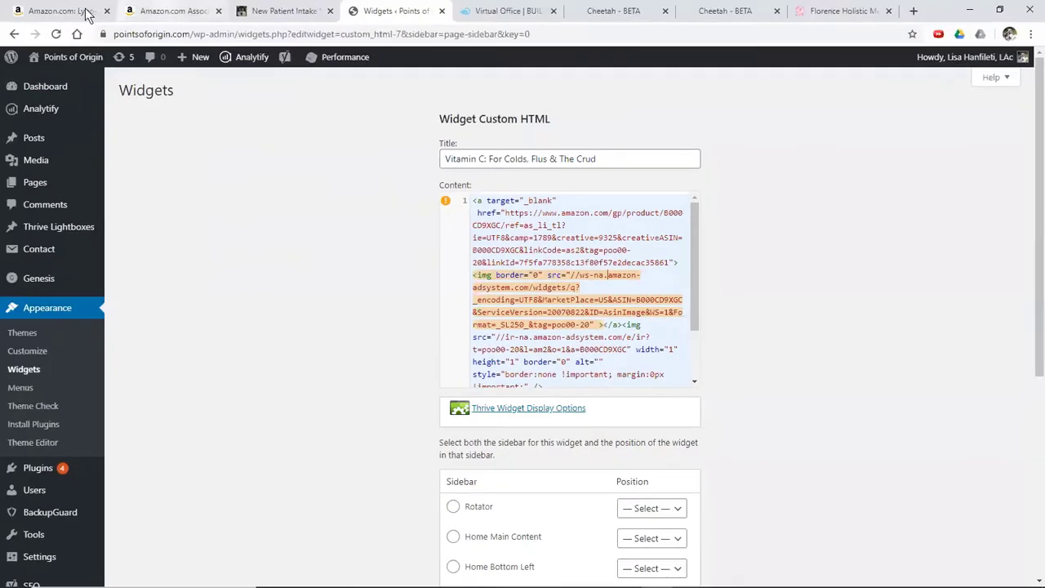
# Step: Switch to the Lypo-Spheric Vitamin C page on Amazon and generate an image-only affiliate link in Large size
pyautogui.click(159, 12)
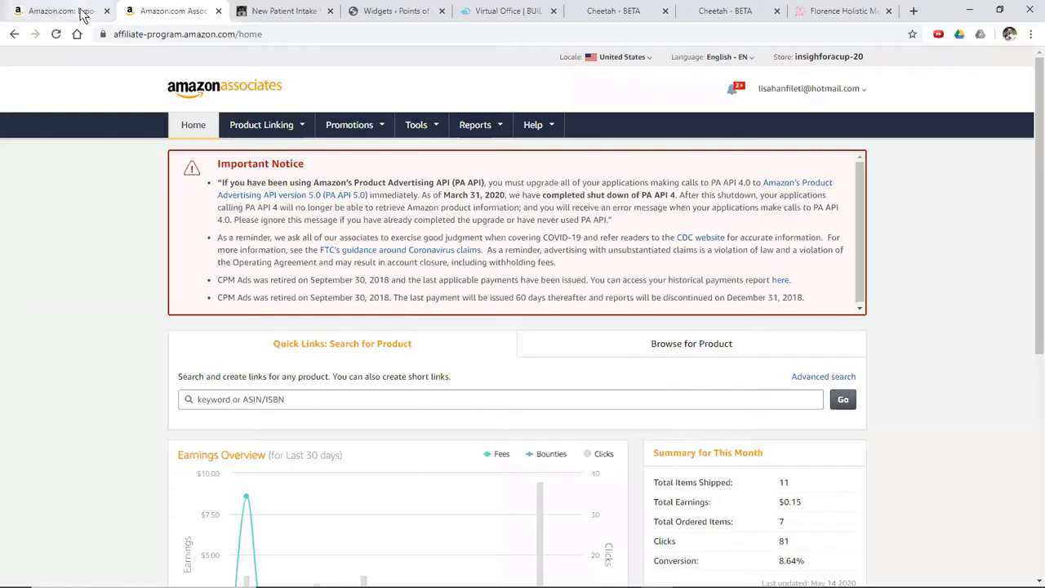
pyautogui.click(82, 13)
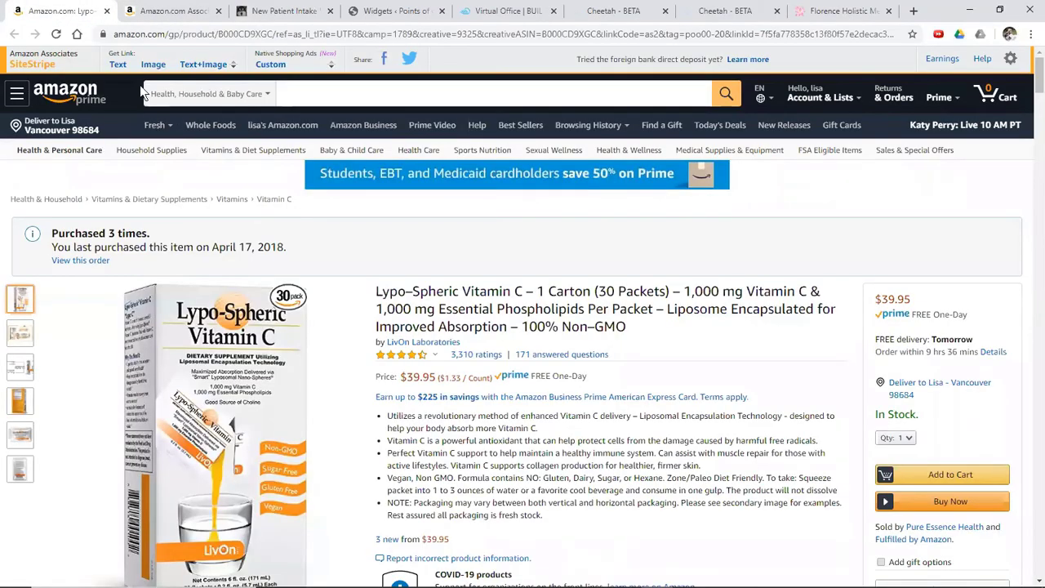
pyautogui.click(220, 65)
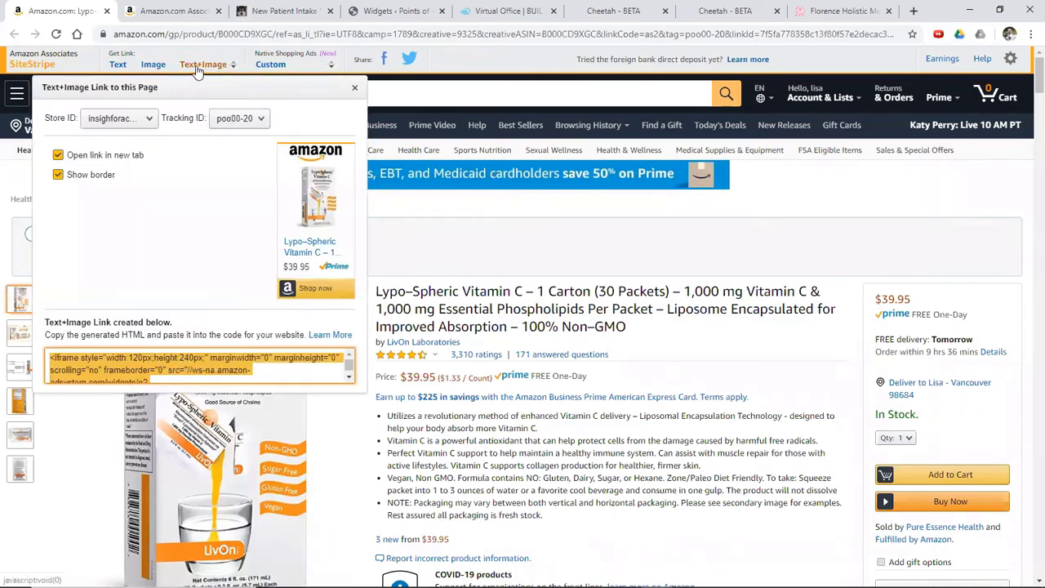
pyautogui.click(154, 66)
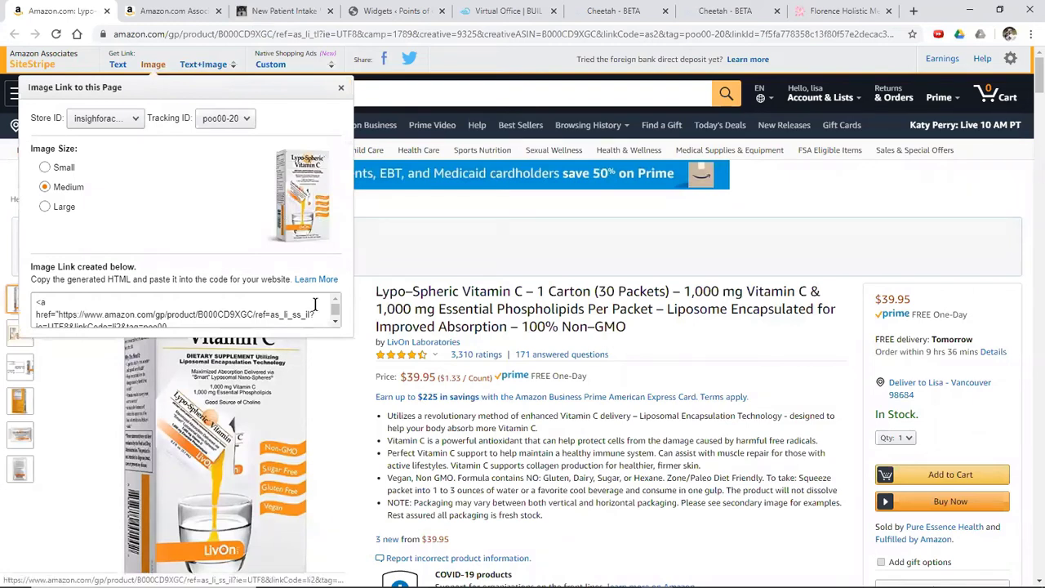
pyautogui.click(45, 208)
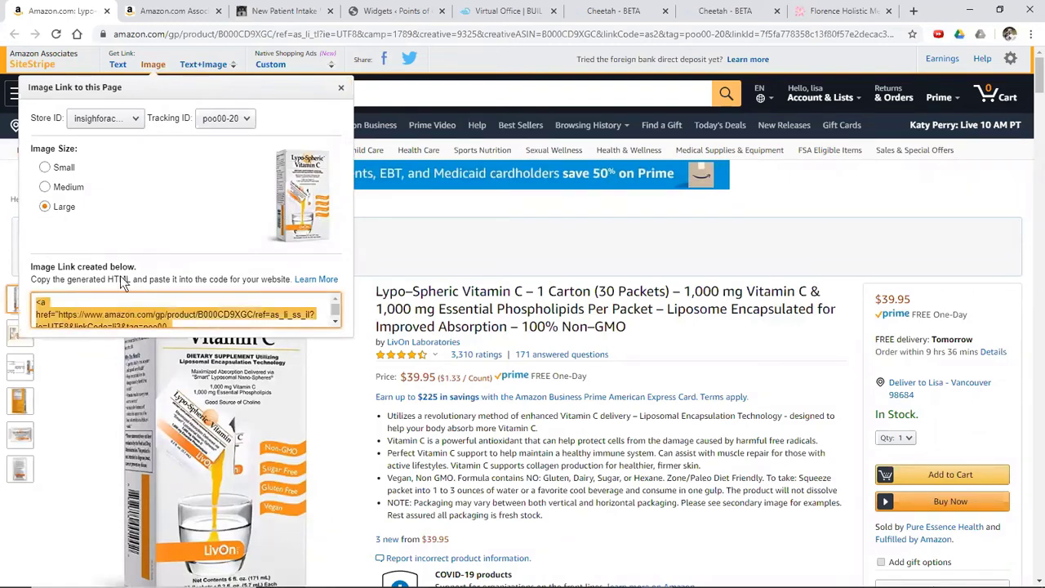
pyautogui.moveTo(335, 308); pyautogui.dragTo(336, 310)
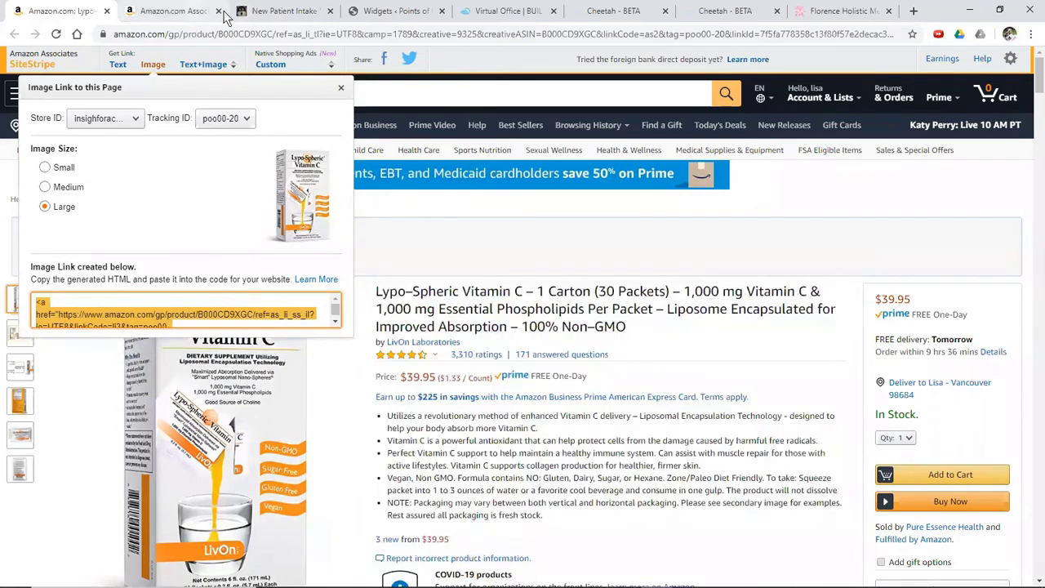
# Step: Review the WordPress Custom HTML widget's code and its sidebar and position settings
pyautogui.click(365, 15)
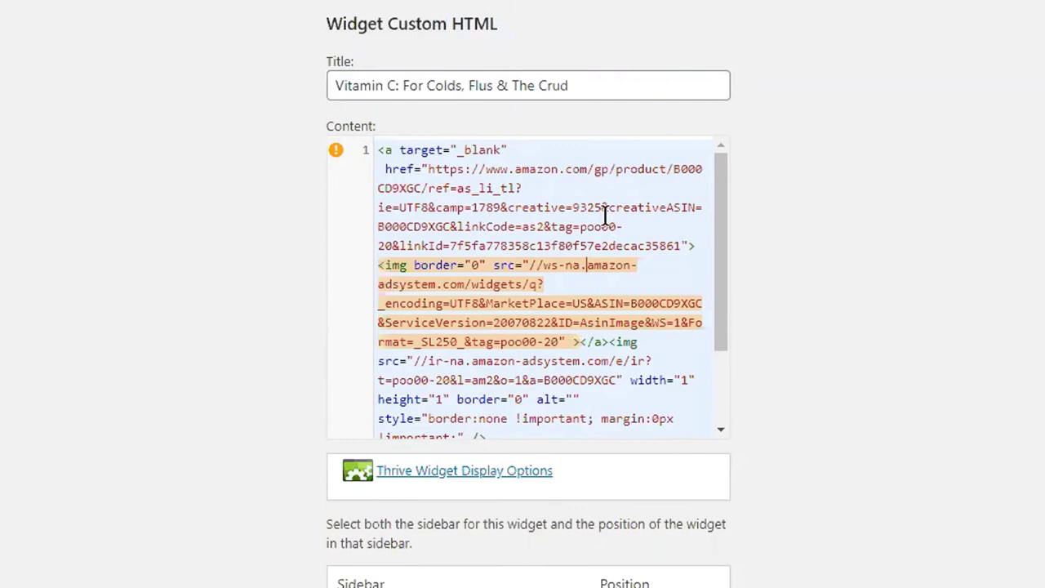
pyautogui.scroll(-3, 918, 281)
pyautogui.scroll(-3, 922, 277)
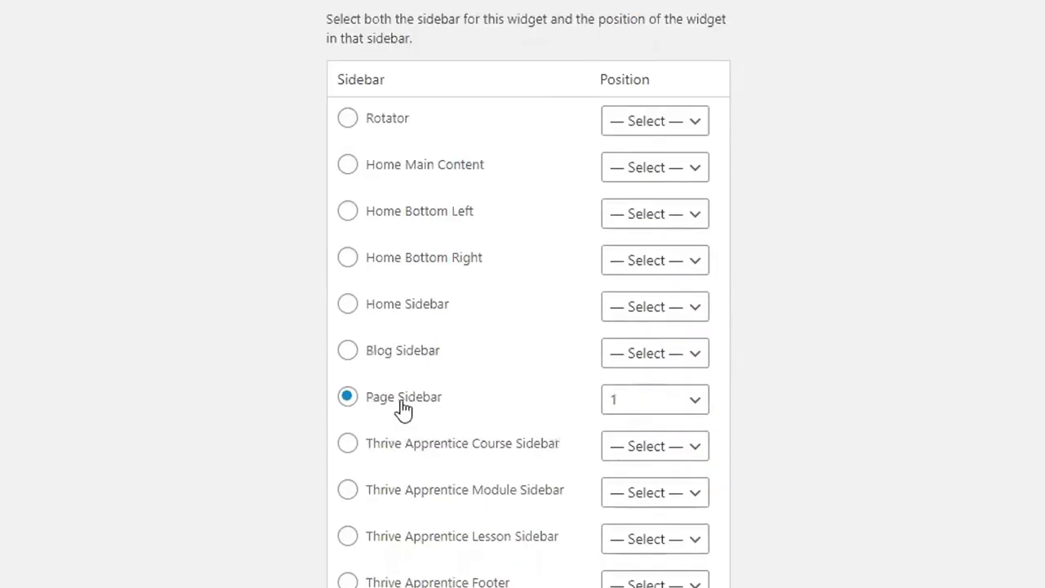
pyautogui.scroll(-1, 815, 353)
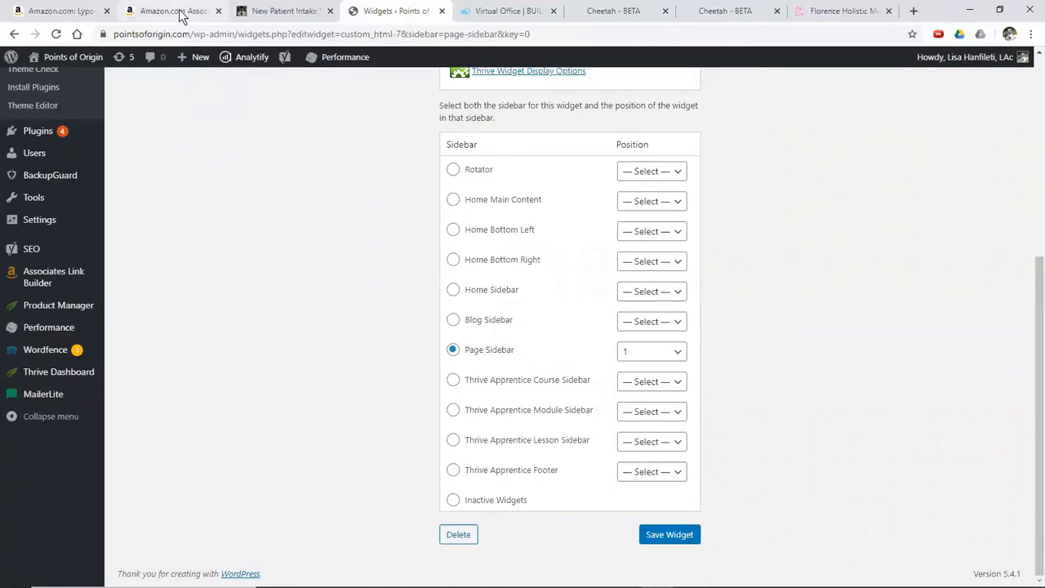
# Step: Switch to Amazon Associates and open the Product Links page at its product search
pyautogui.click(167, 13)
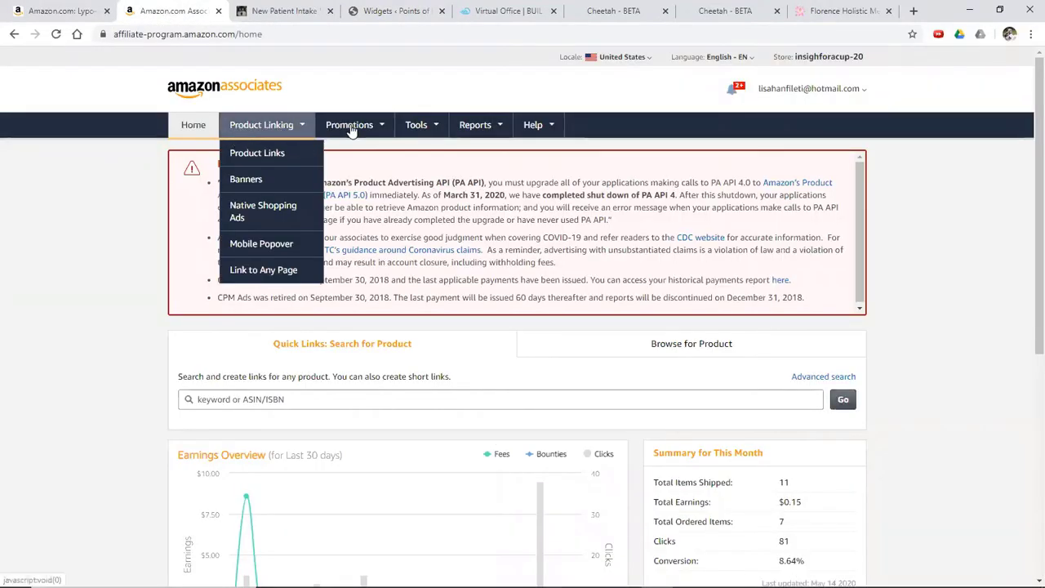
pyautogui.moveTo(365, 131)
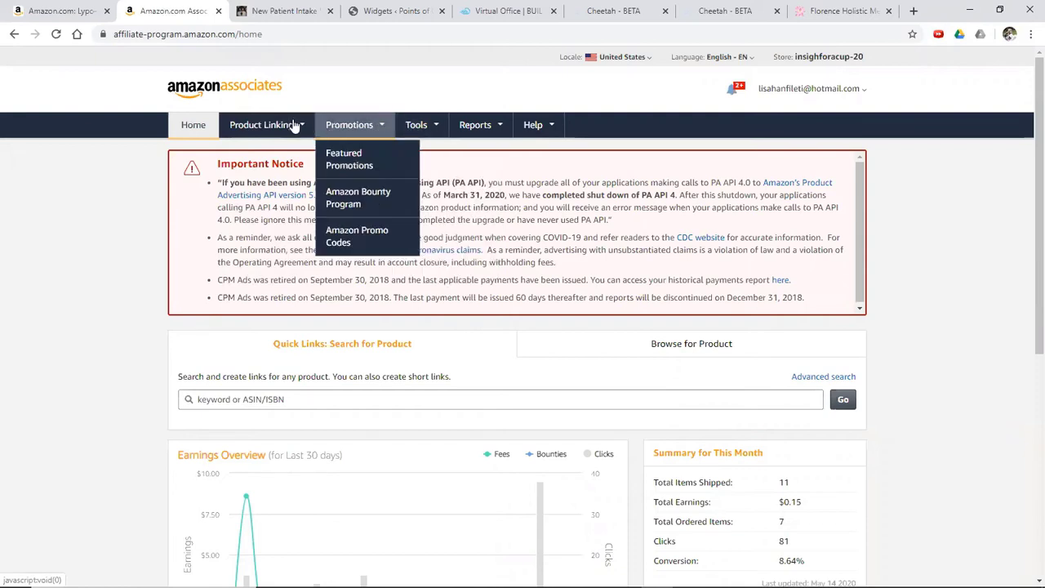
pyautogui.moveTo(285, 129)
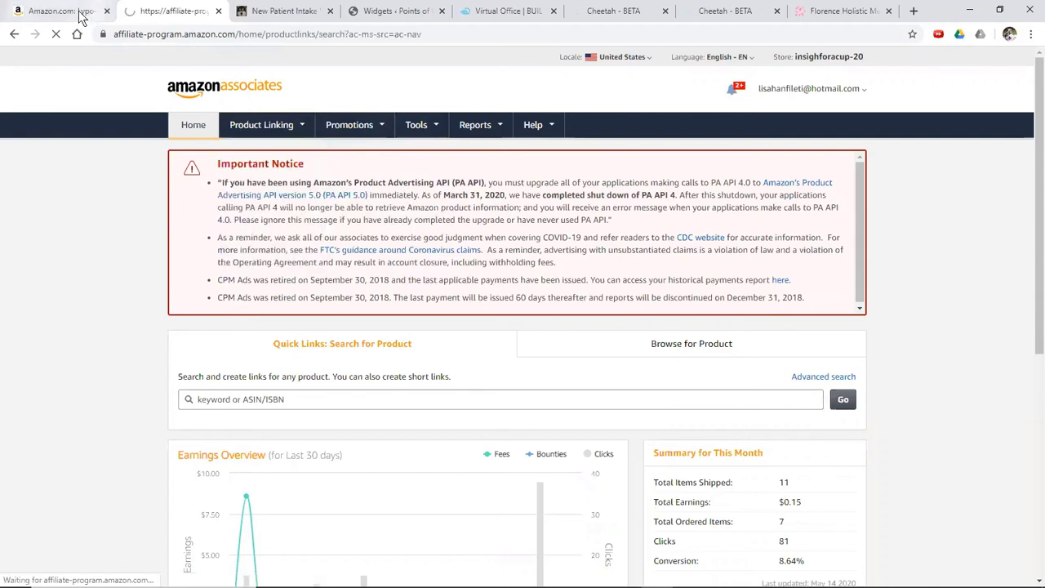
pyautogui.scroll(-3, 88, 180)
pyautogui.scroll(-3, 88, 182)
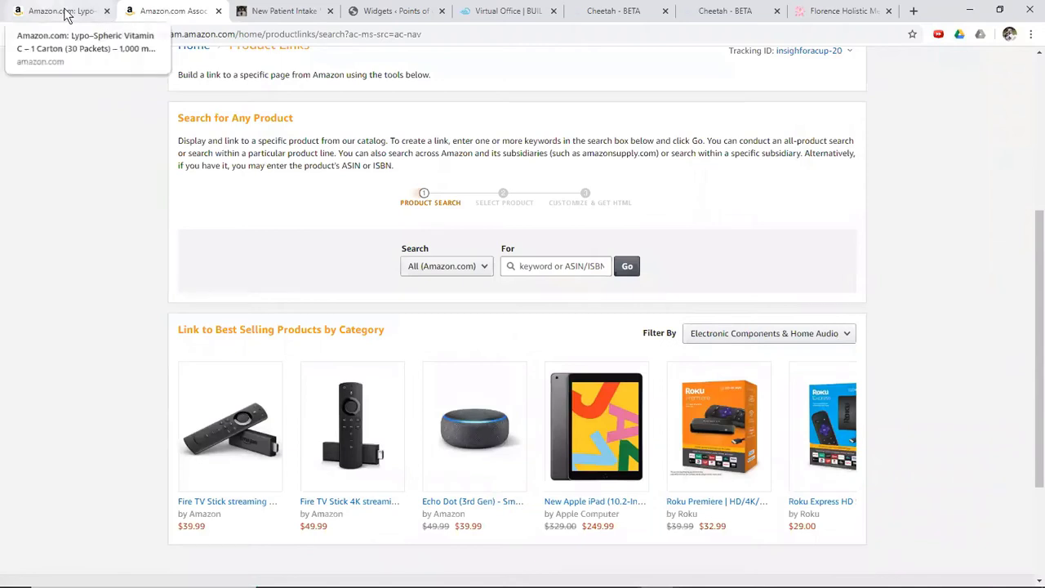
# Step: Copy the product name "Lypo–Spheric Vitamin C – 1 Carton (30 Packets)" from its Amazon page
pyautogui.click(66, 12)
pyautogui.click(379, 287)
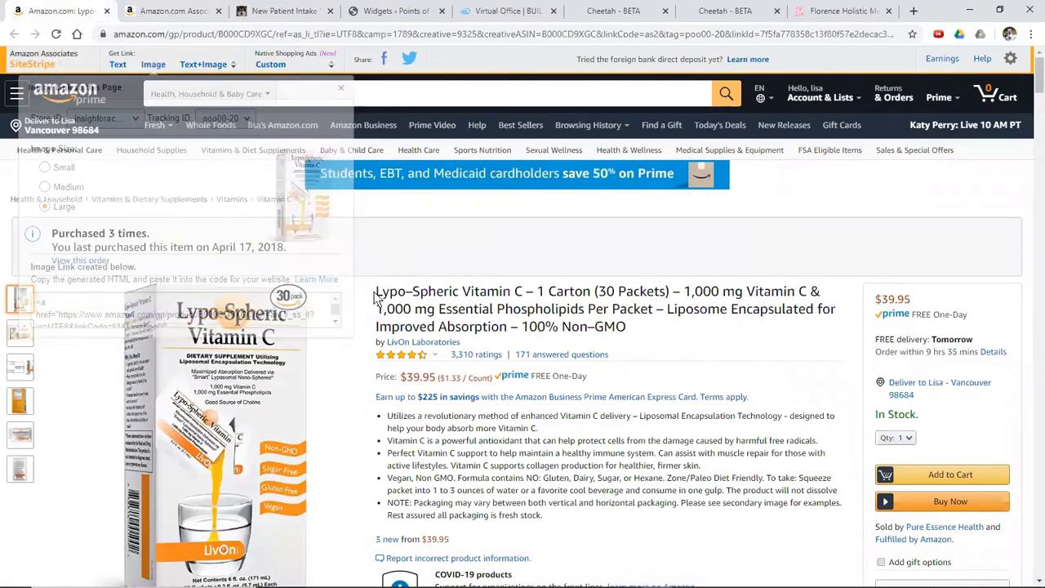
pyautogui.moveTo(374, 291); pyautogui.dragTo(672, 295)
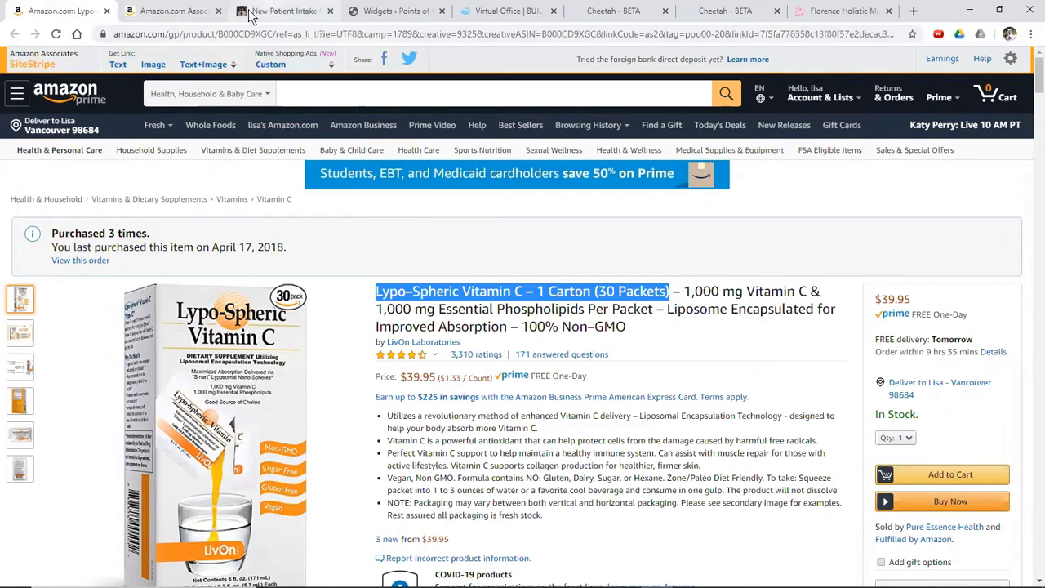
# Step: Search all of Amazon in Product Links for "Lypo–Spheric Vitamin C – 1 Carton (30 Packets)"
pyautogui.click(174, 11)
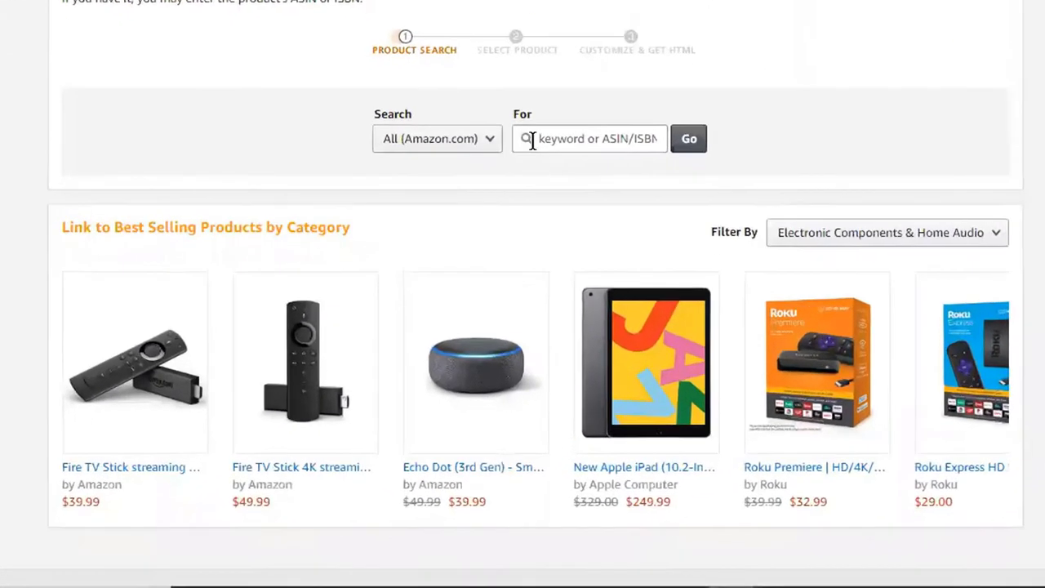
pyautogui.click(522, 245)
pyautogui.hotkey('ctrl', 'v')
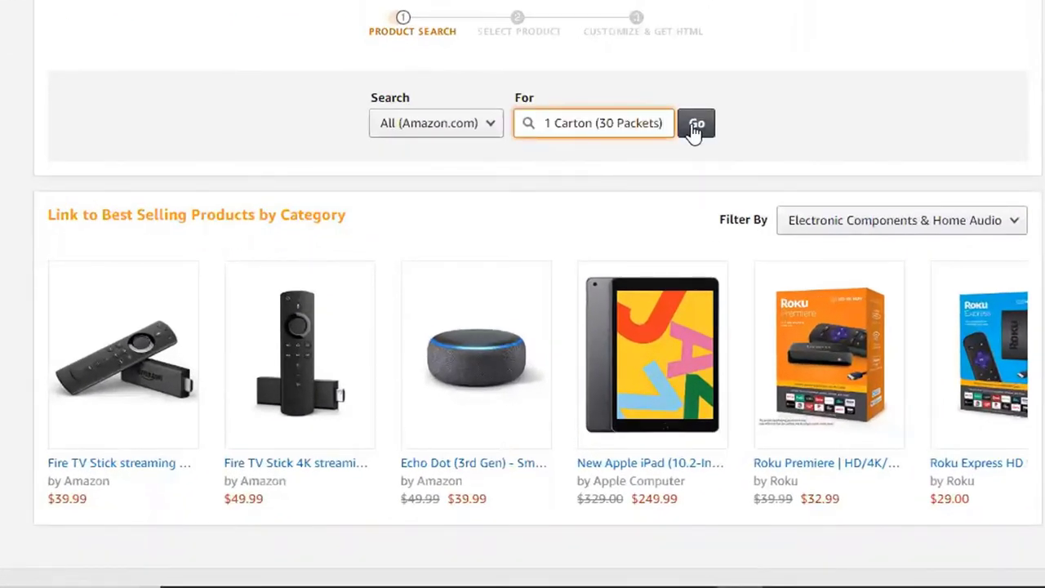
pyautogui.click(694, 129)
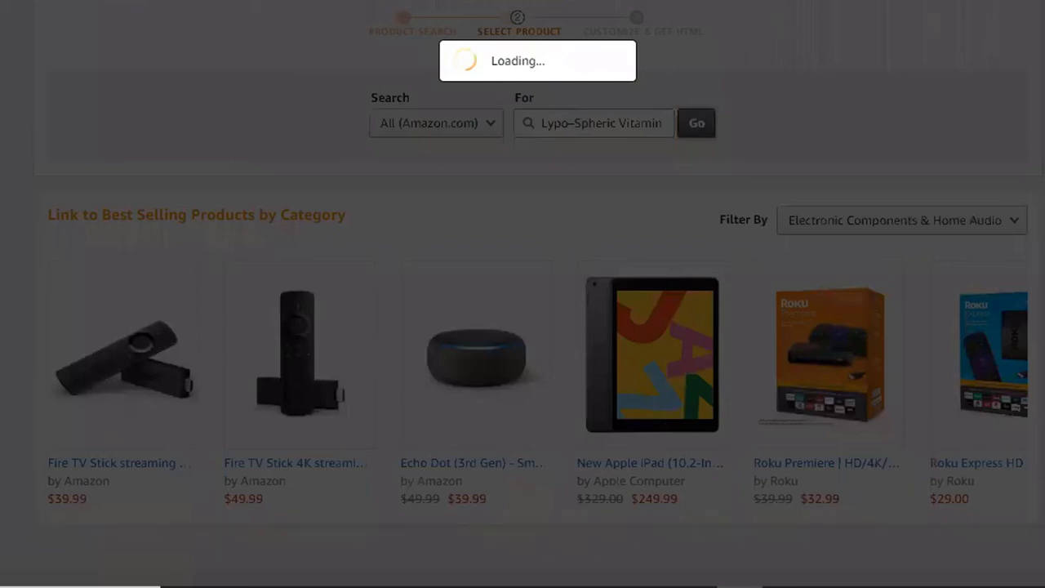
# Step: Examine the product search results, comparing the listed Lypo-Spheric carton sizes and the similar vitamin C products
pyautogui.scroll(-3, 522, 327)
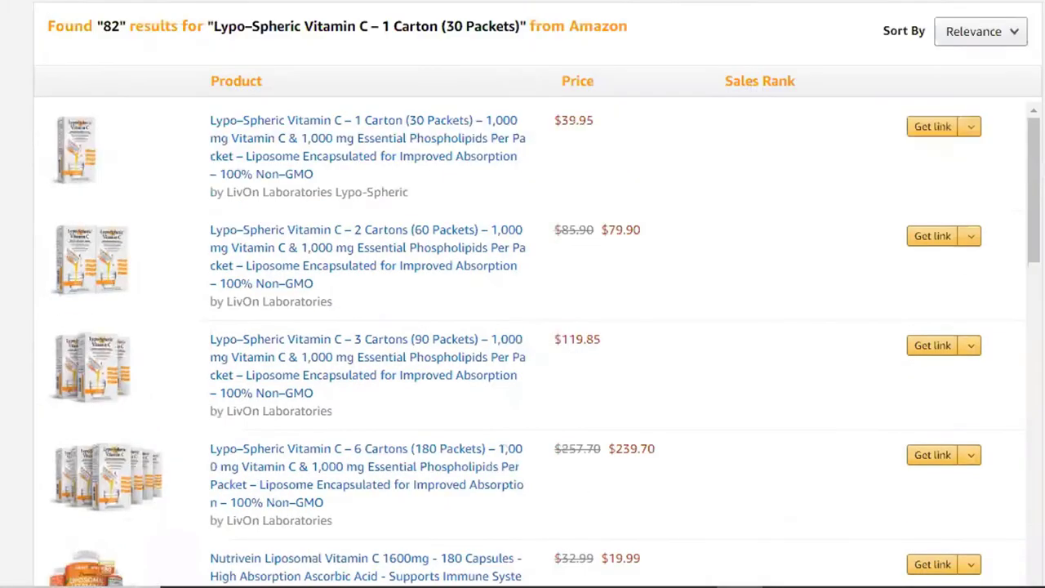
pyautogui.scroll(-1, 156, 164)
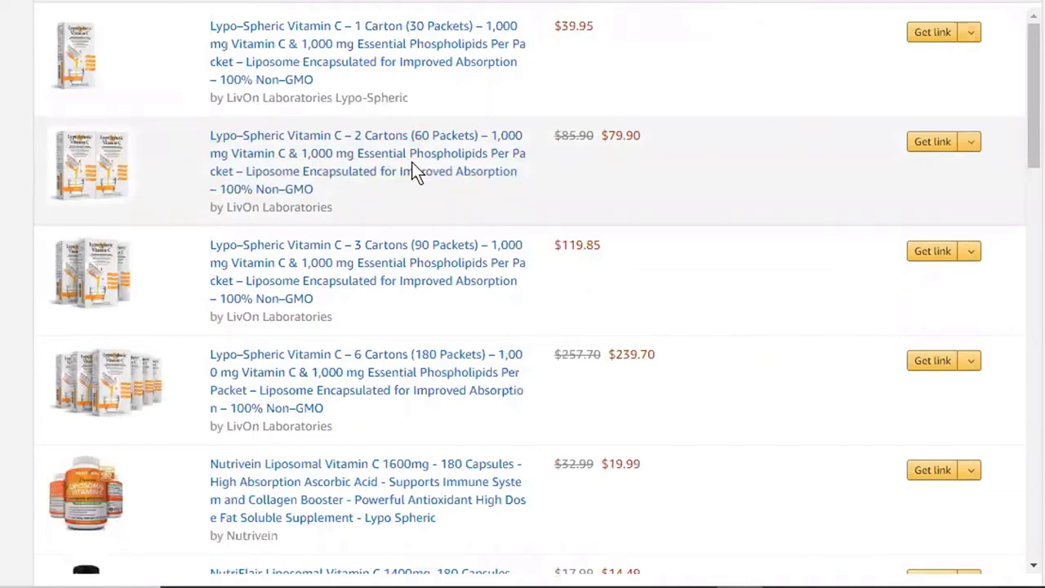
pyautogui.scroll(-2, 457, 155)
pyautogui.scroll(2, 478, 155)
pyautogui.scroll(-2, 408, 196)
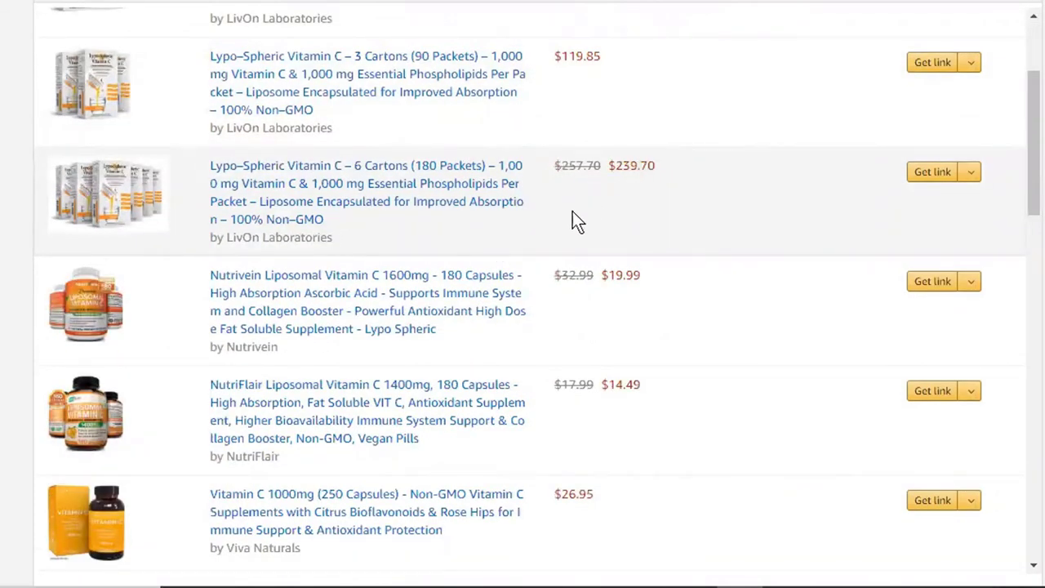
pyautogui.scroll(2, 572, 221)
pyautogui.scroll(1, 163, 221)
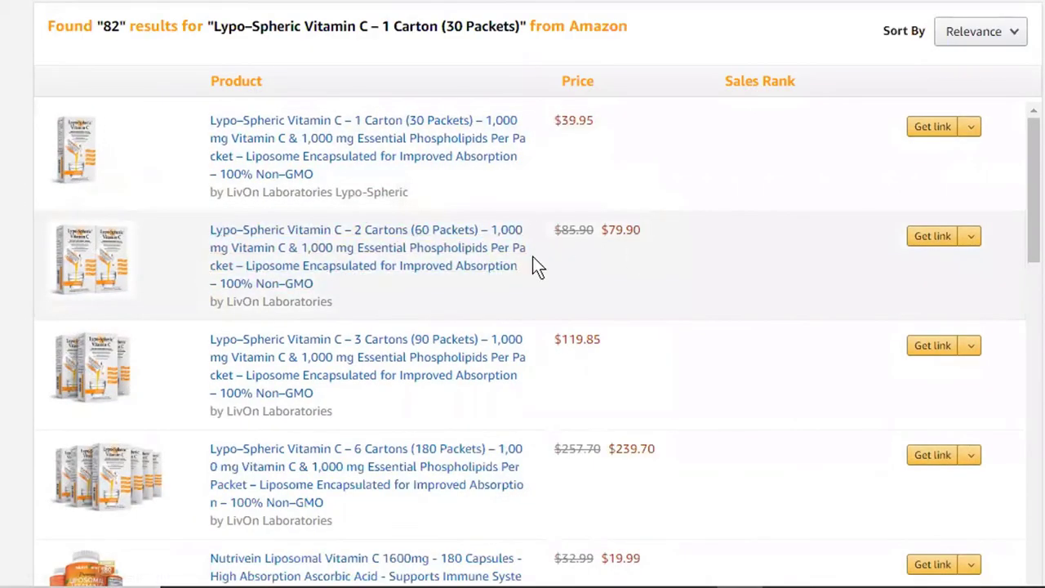
pyautogui.scroll(5, 536, 263)
pyautogui.scroll(3, 522, 294)
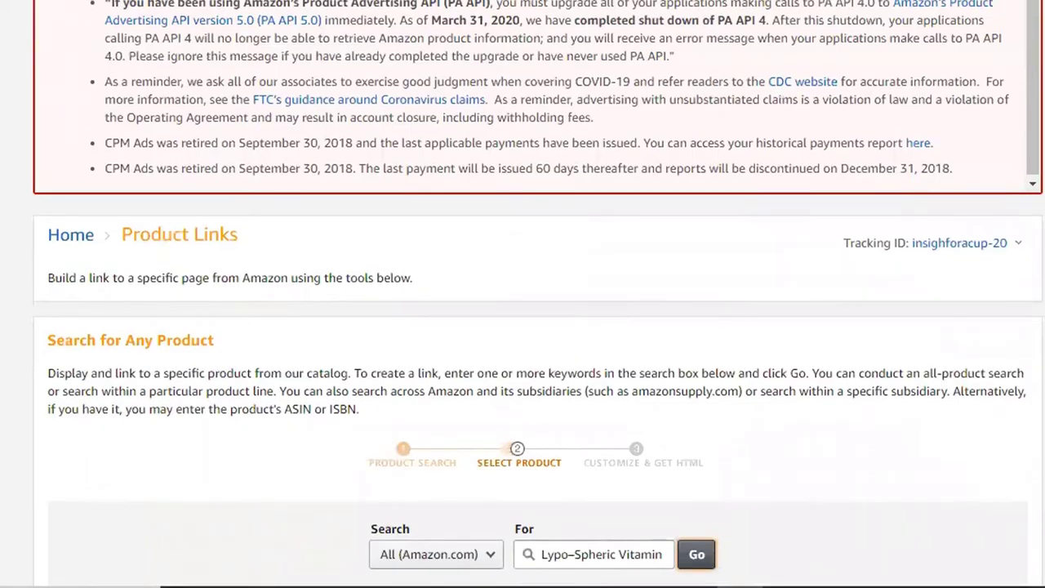
pyautogui.scroll(-8, 522, 294)
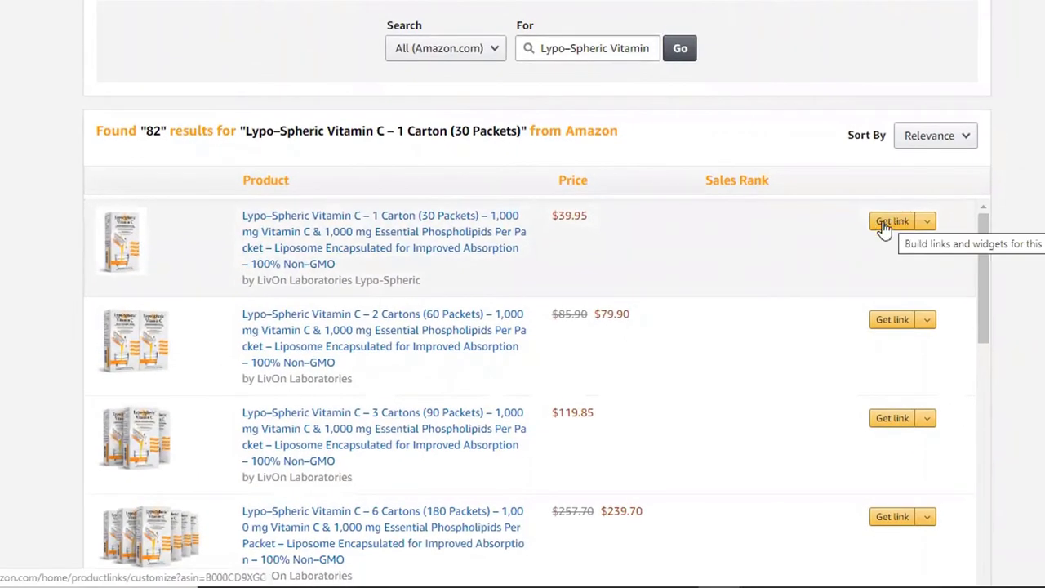
# Step: Get the link for the 1-carton Lypo-Spheric Vitamin C, preview the Text Only format, and choose the Image Only format
pyautogui.click(887, 227)
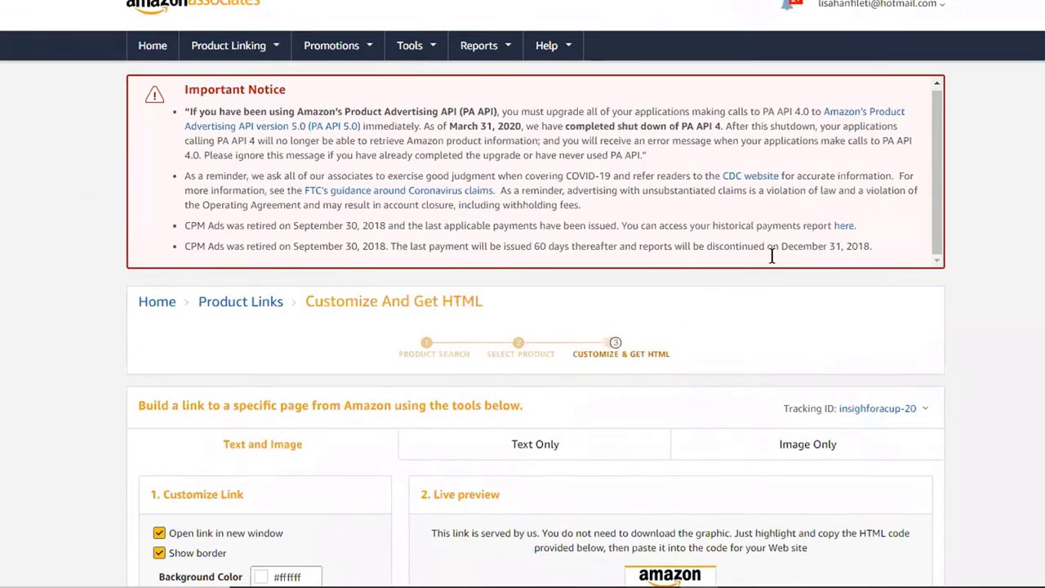
pyautogui.scroll(-5, 831, 280)
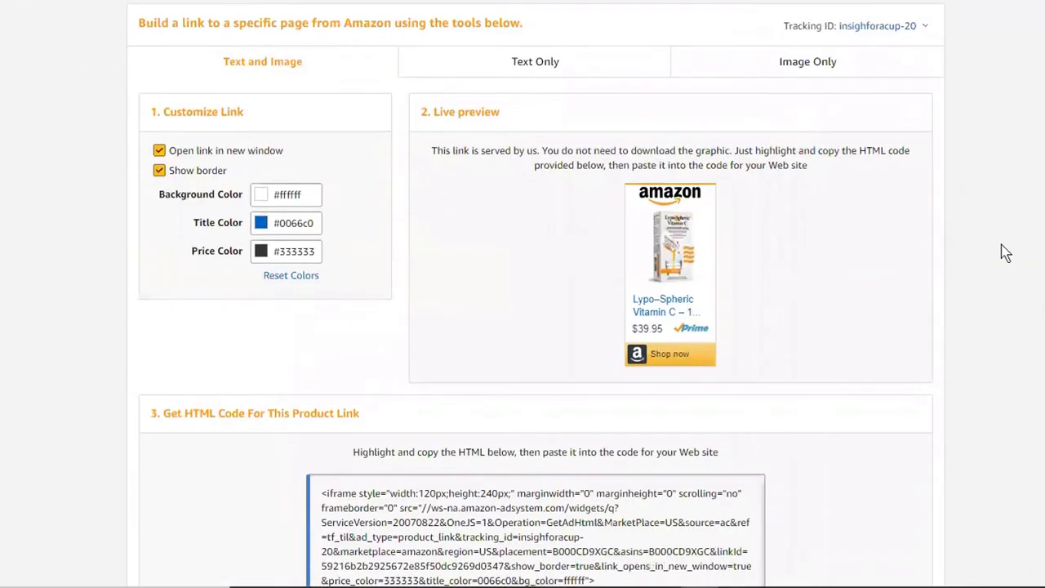
pyautogui.click(530, 68)
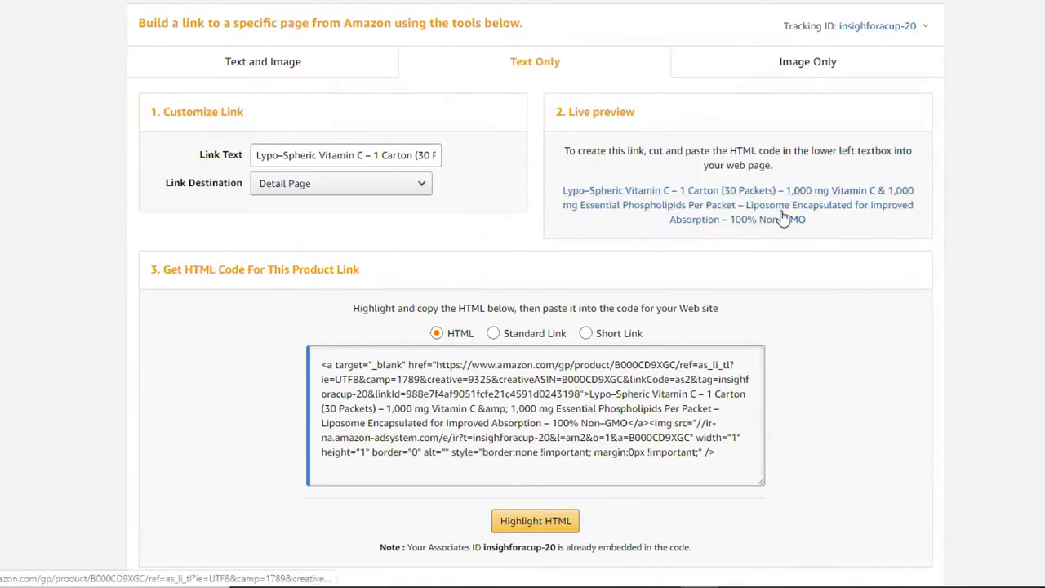
pyautogui.click(789, 68)
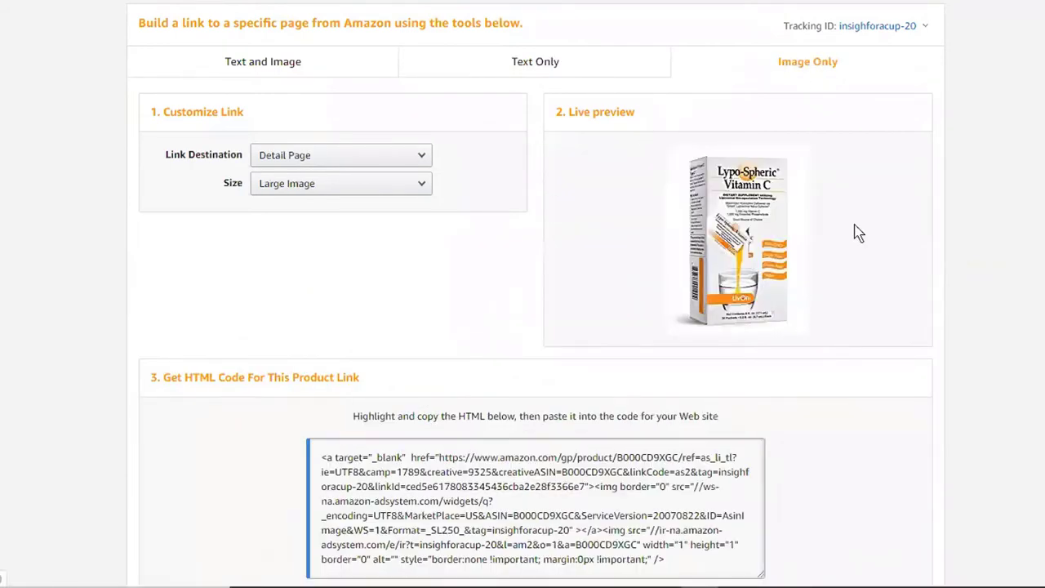
# Step: Check the Link Destination options, keep Detail Page, and highlight the complete HTML code of the image link
pyautogui.click(314, 161)
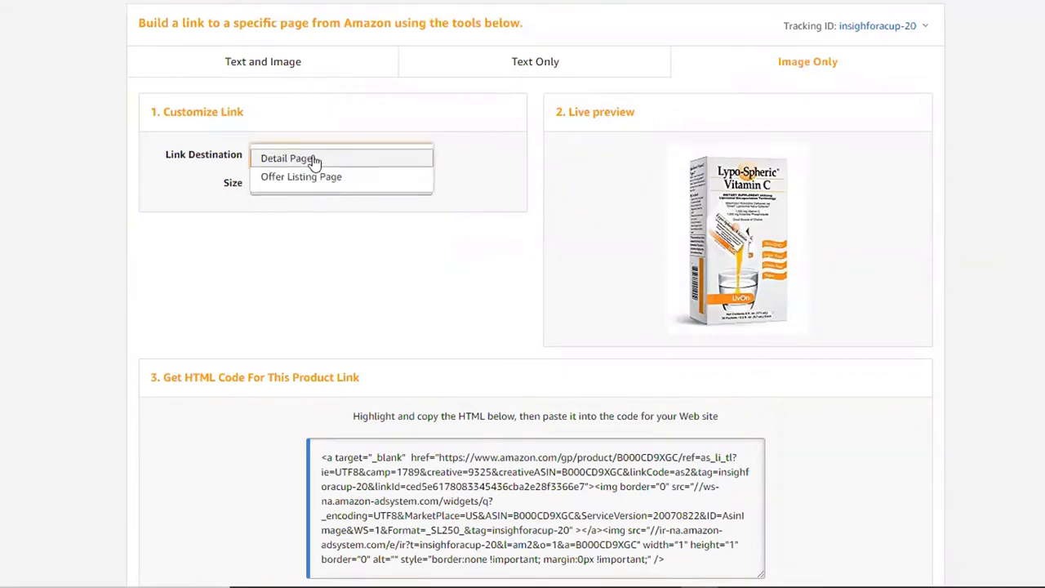
pyautogui.click(313, 161)
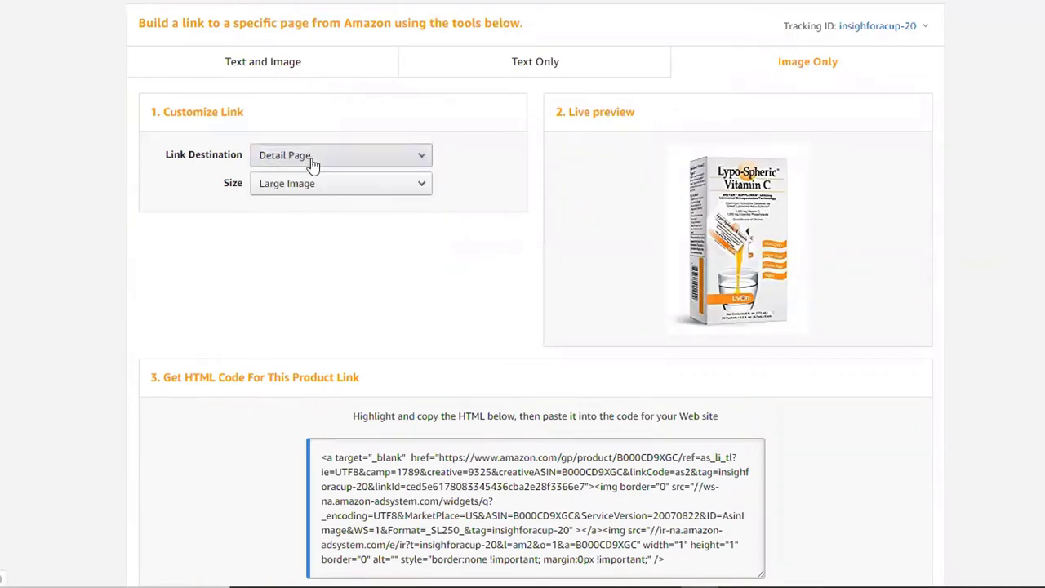
pyautogui.scroll(-3, 447, 239)
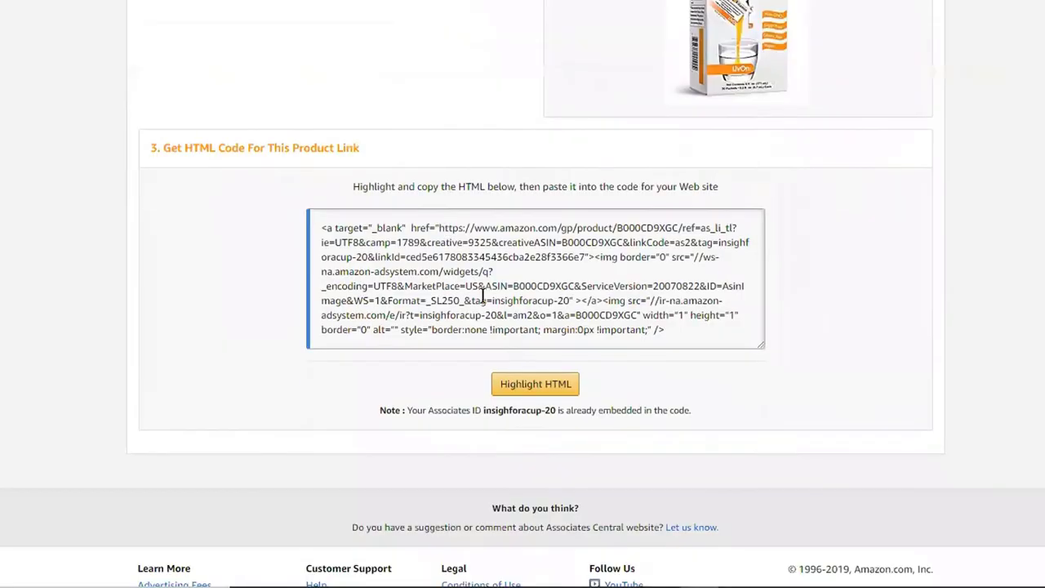
pyautogui.click(536, 384)
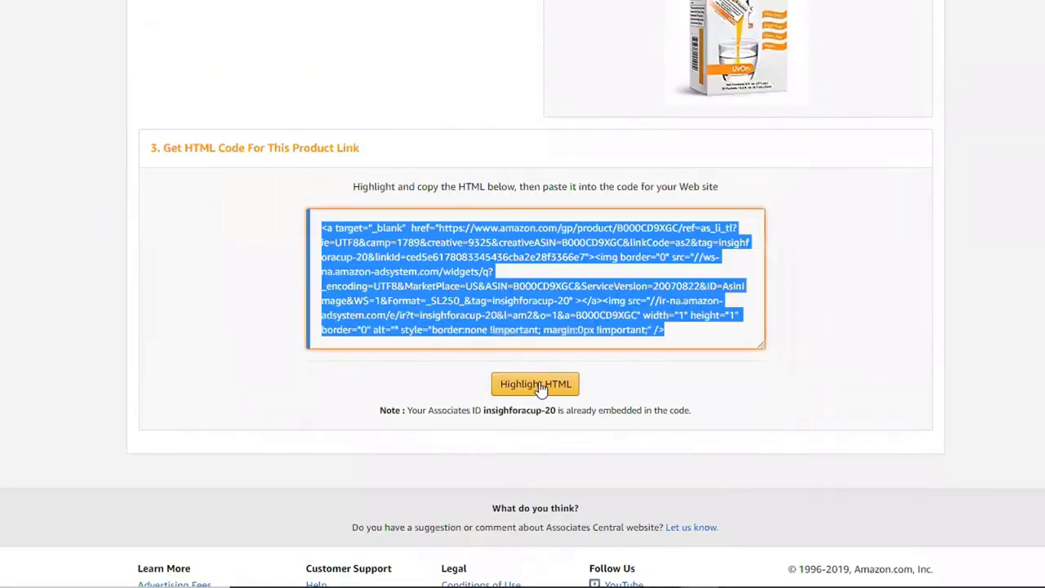
pyautogui.rightClick(526, 286)
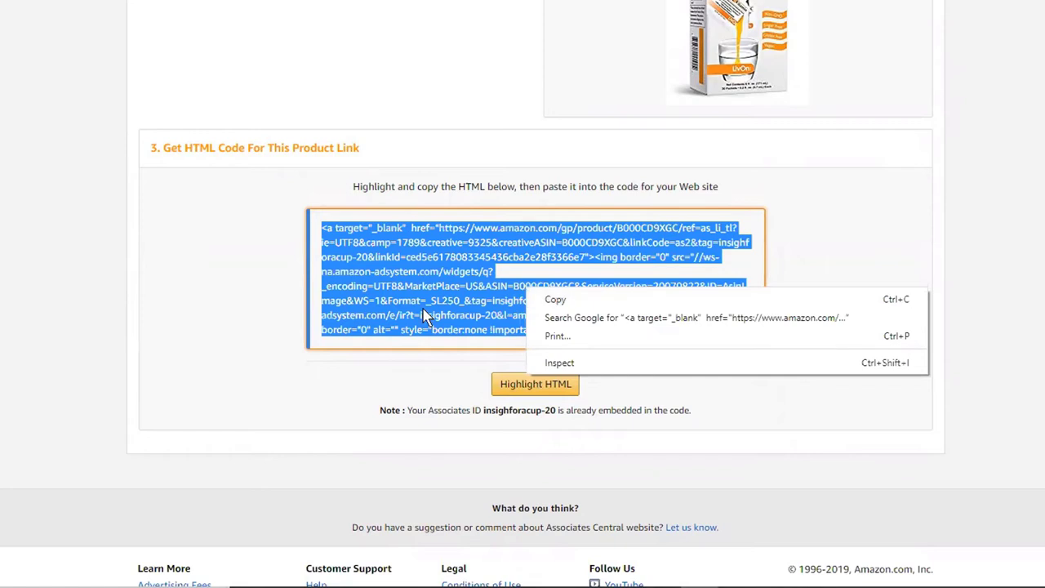
pyautogui.click(245, 303)
pyautogui.scroll(1, 324, 295)
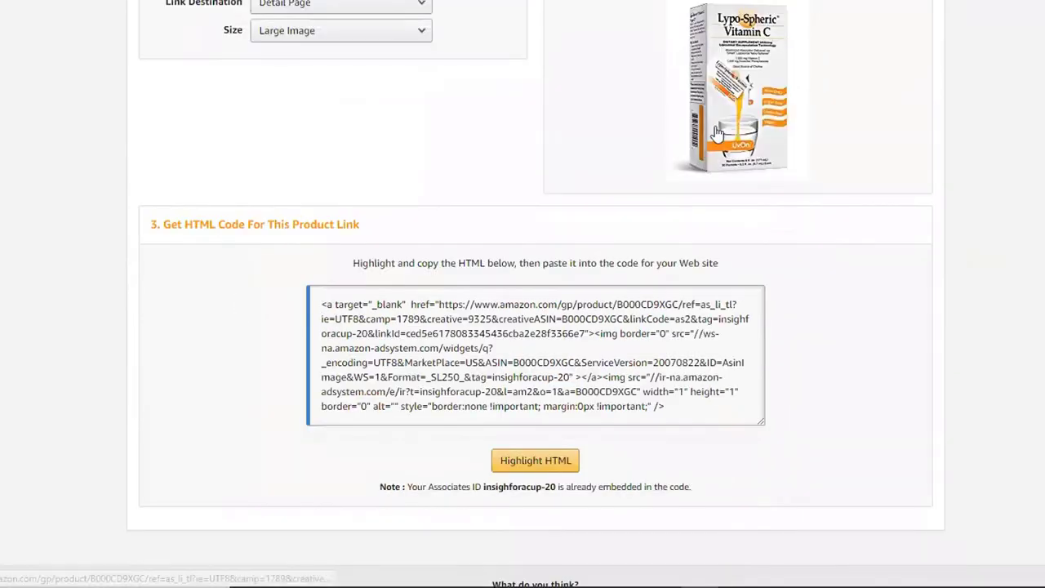
pyautogui.scroll(1, 865, 199)
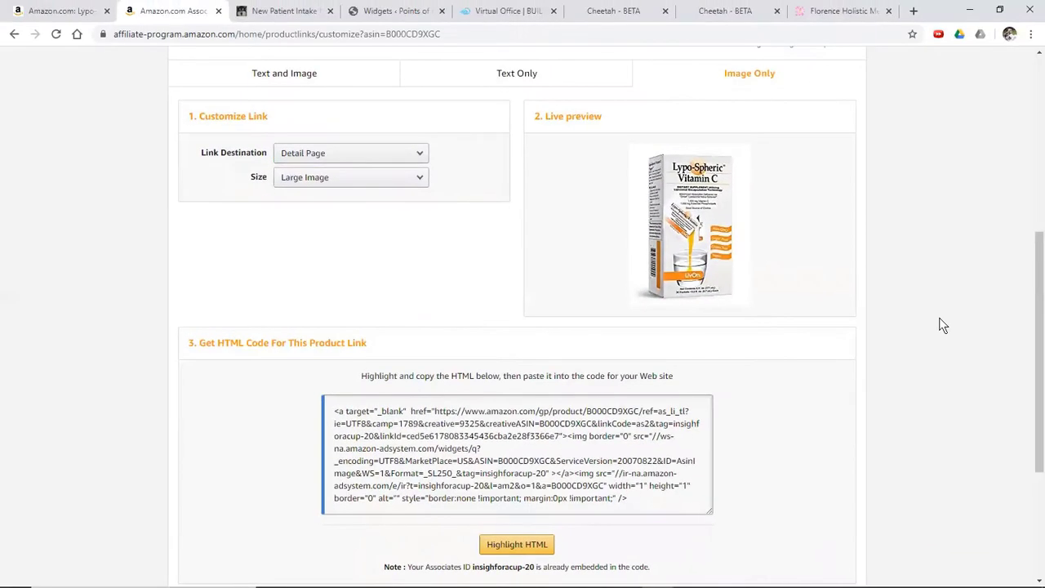
# Step: Switch to the WordPress widgets page and view the Amazon link code in the Page Sidebar's Custom HTML widget
pyautogui.scroll(5, 931, 392)
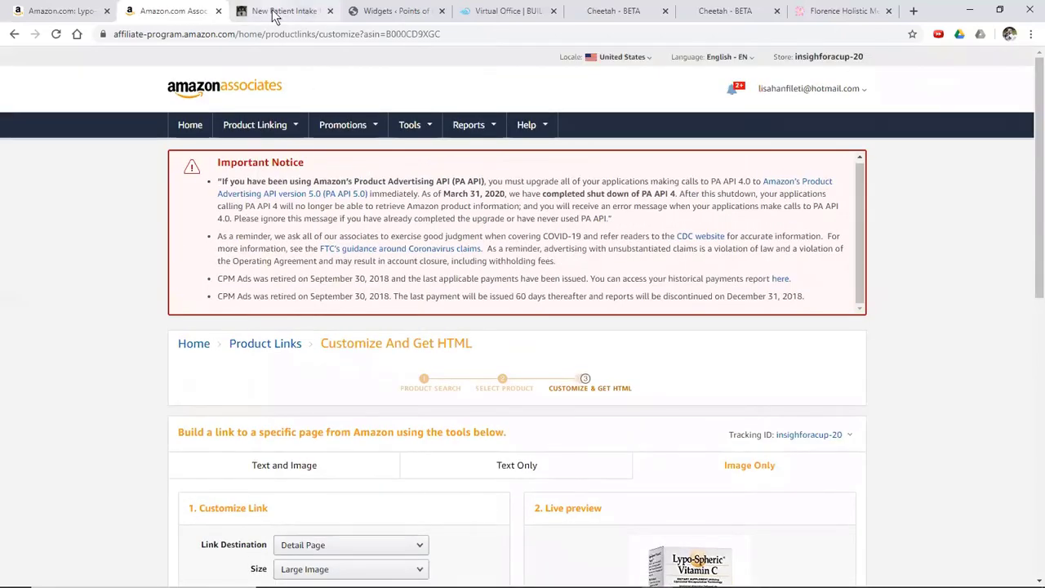
pyautogui.click(271, 10)
pyautogui.click(380, 10)
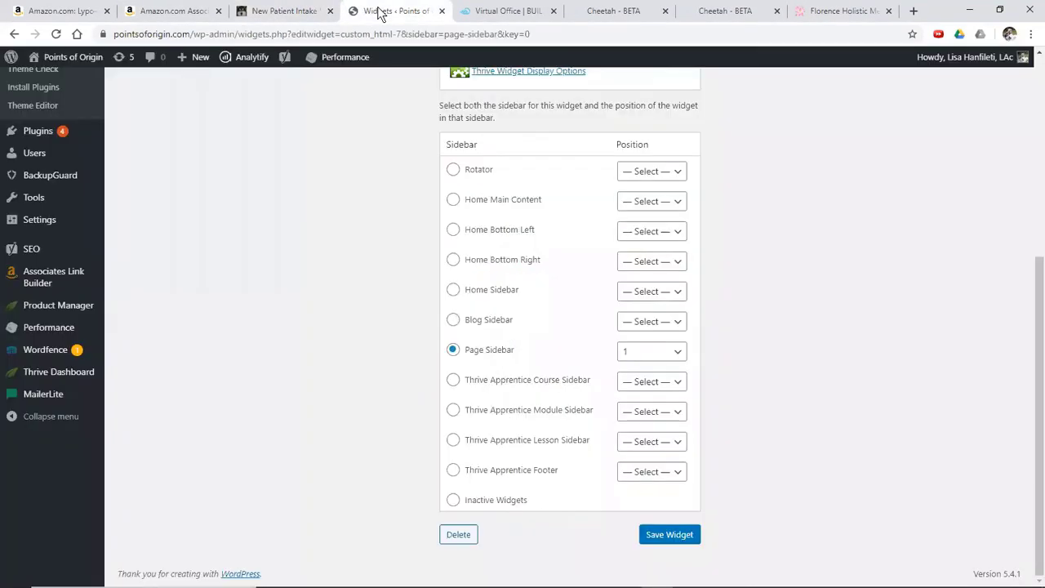
pyautogui.scroll(3, 275, 189)
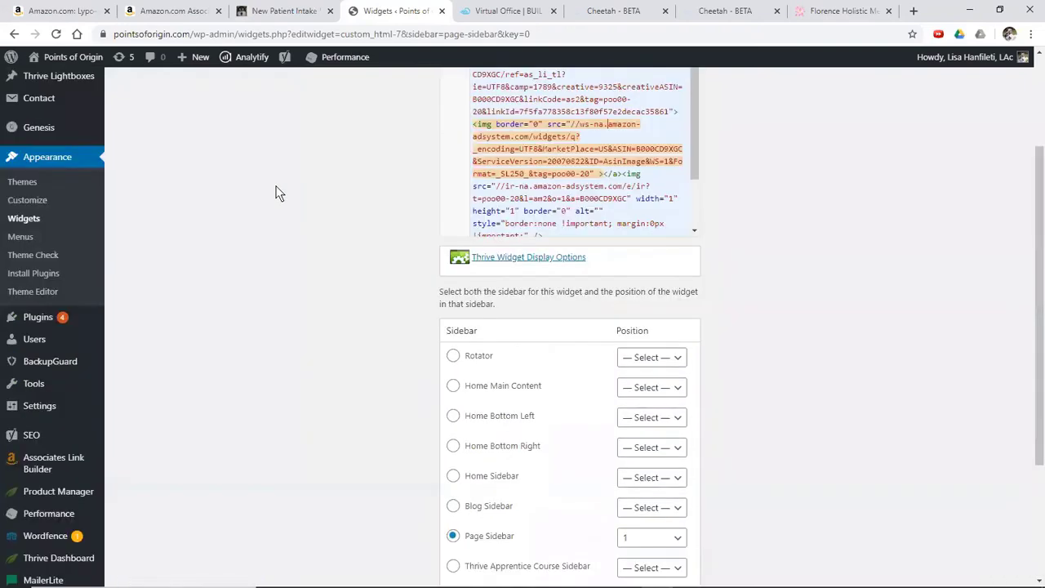
pyautogui.click(22, 294)
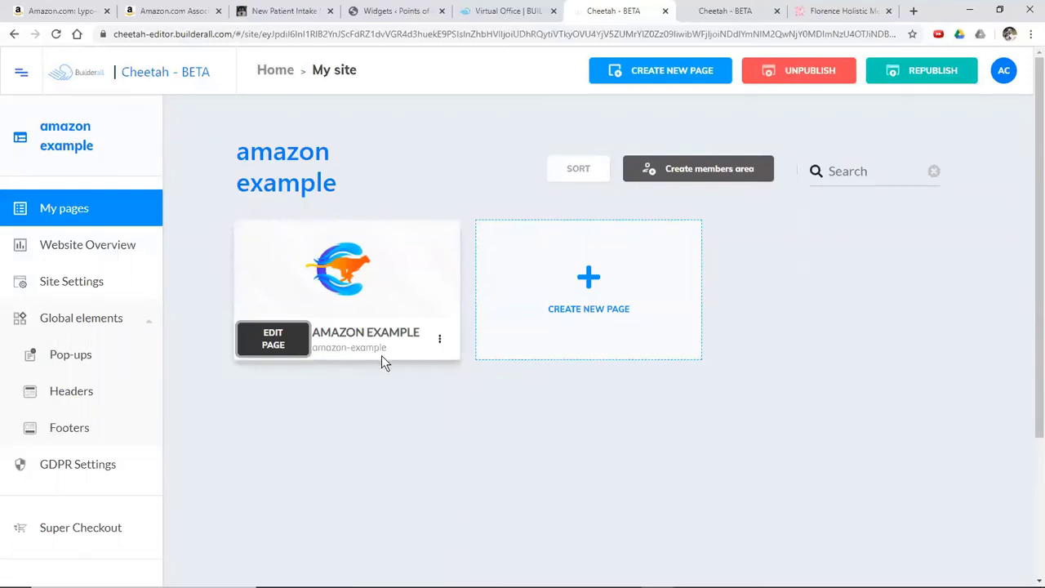
# Step: Switch to the Cheetah page editor, complete the heading as "Vitamin C For Sensitive Stomachs", and widen its text box to fit one line
pyautogui.click(723, 12)
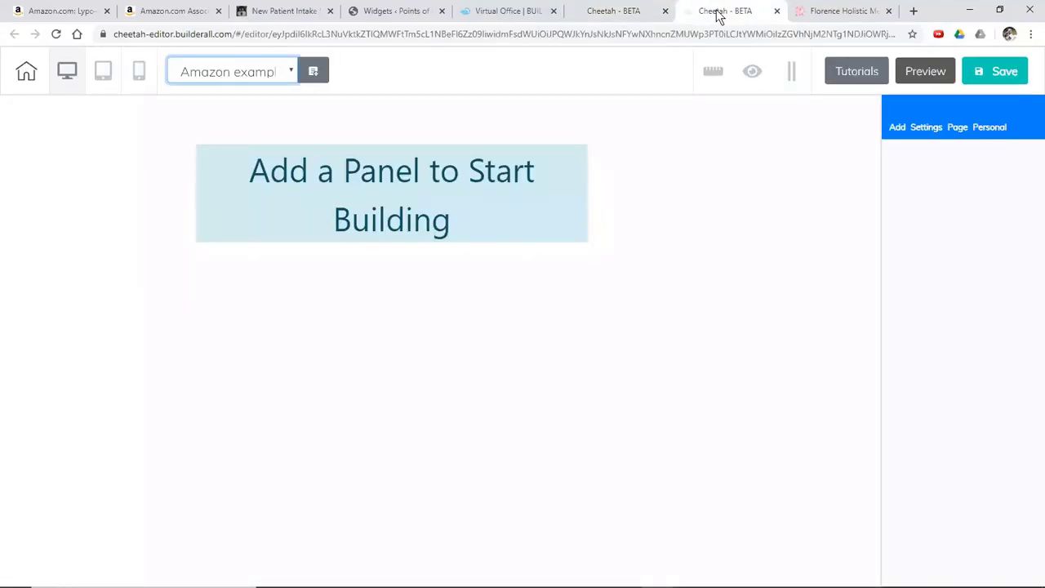
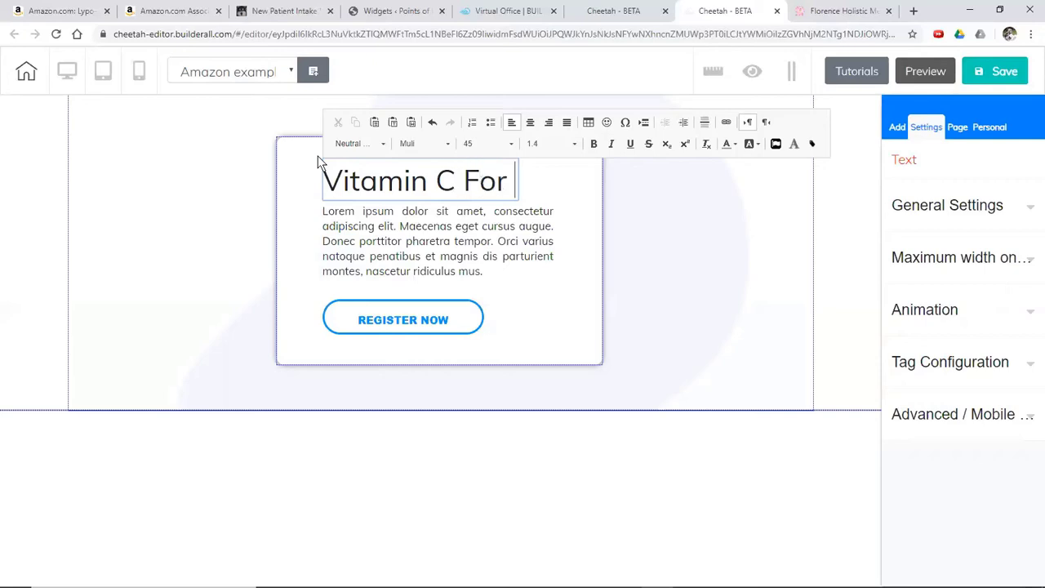
pyautogui.write('Sensitive Stomachs')
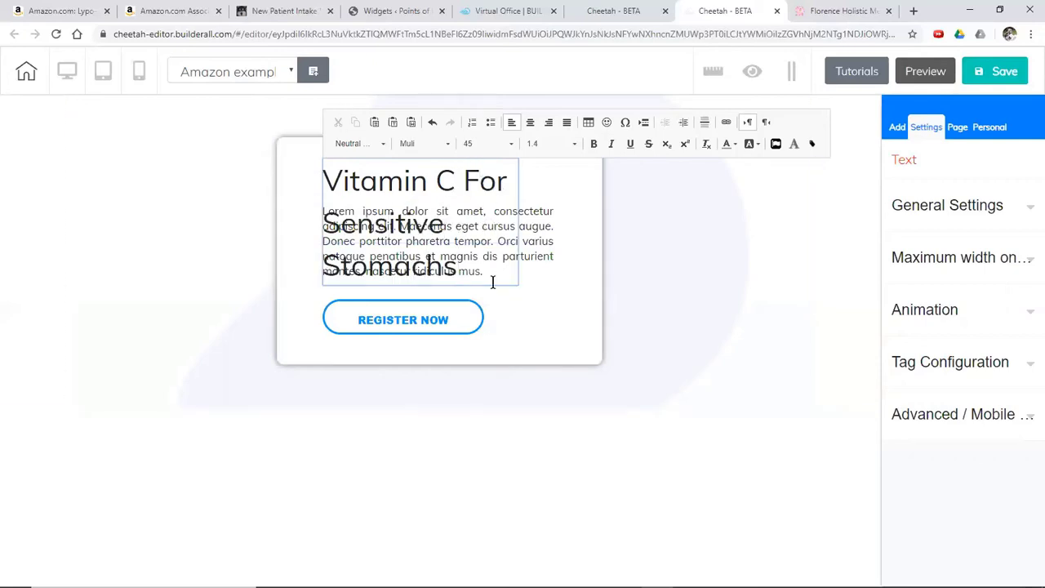
pyautogui.click(522, 305)
pyautogui.moveTo(552, 275); pyautogui.dragTo(691, 178)
# Step: Enlarge the white content box and reposition the heading, placeholder paragraph and REGISTER NOW button inside it
pyautogui.click(602, 364)
pyautogui.moveTo(601, 364); pyautogui.dragTo(649, 324)
pyautogui.moveTo(490, 179); pyautogui.dragTo(465, 148)
pyautogui.moveTo(343, 314); pyautogui.dragTo(463, 348)
pyautogui.moveTo(496, 275); pyautogui.dragTo(438, 301)
# Step: Replace the placeholder paragraph with the first three description points copied from the Lypo-Spheric Vitamin C Amazon page
pyautogui.doubleClick(400, 280)
pyautogui.click(171, 11)
pyautogui.click(62, 11)
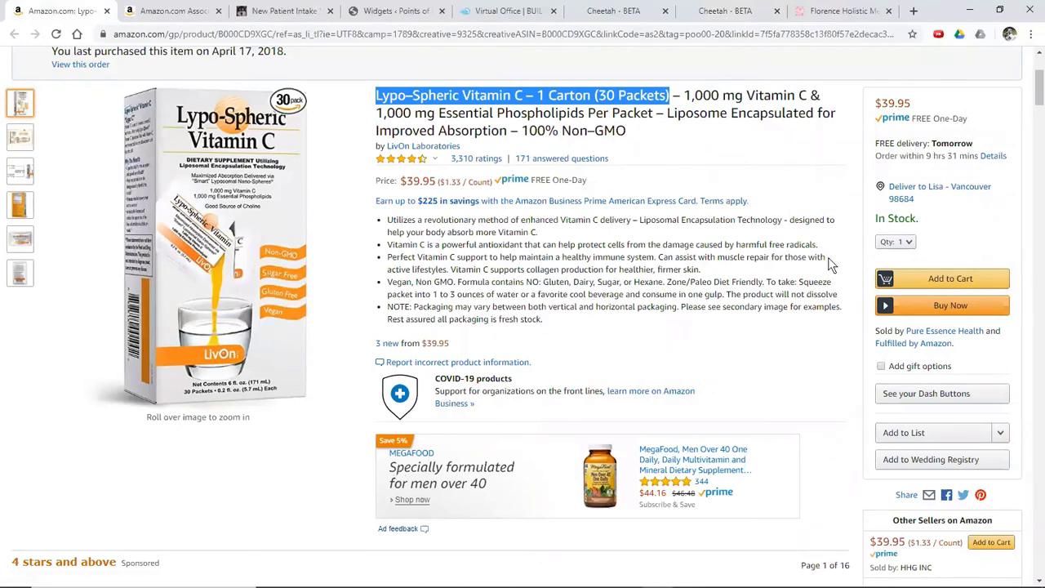
pyautogui.moveTo(703, 270); pyautogui.dragTo(388, 218)
pyautogui.hotkey('ctrl', 'c')
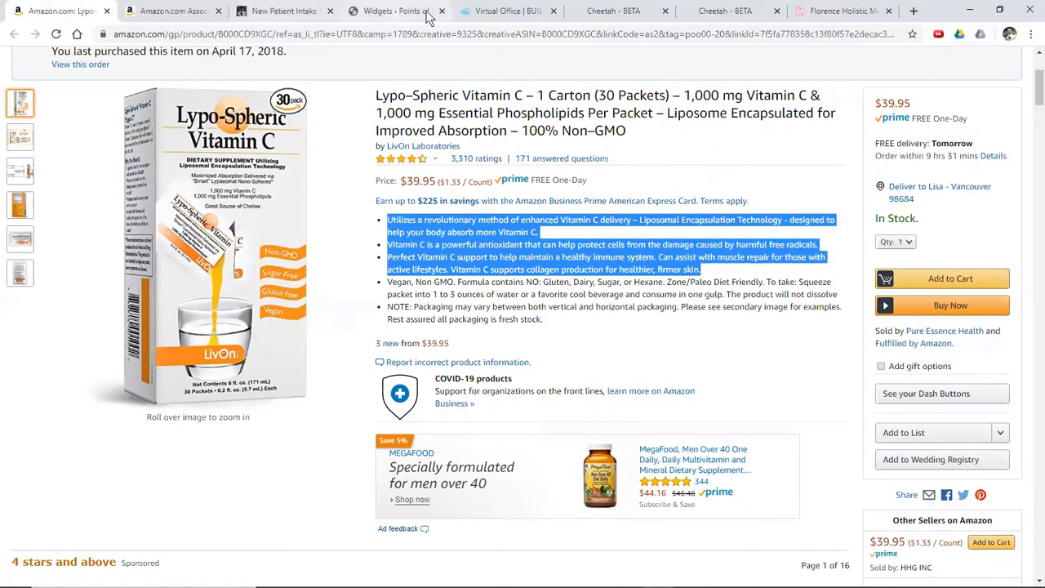
pyautogui.click(725, 11)
pyautogui.hotkey('ctrl', 'a')
pyautogui.hotkey('ctrl', 'v')
# Step: Format all of the pasted description text in Lato at size 14
pyautogui.hotkey('ctrl', 'a')
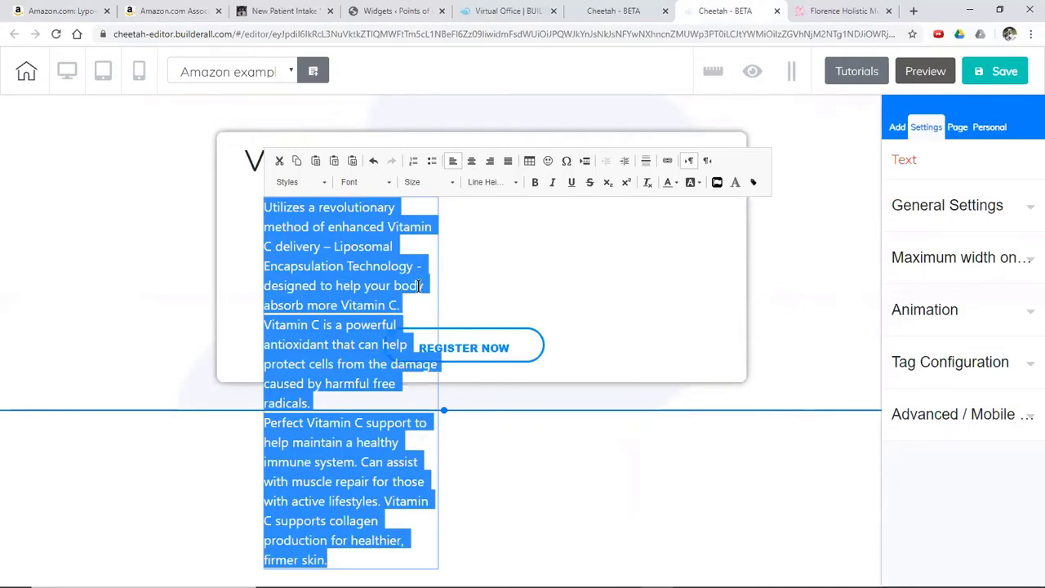
pyautogui.click(448, 183)
pyautogui.click(417, 230)
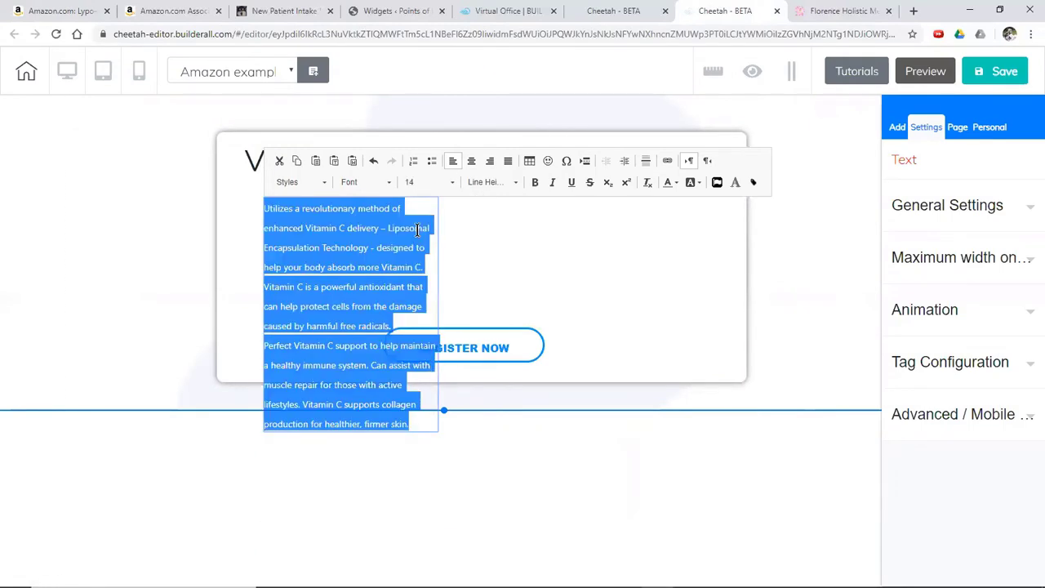
pyautogui.click(380, 184)
pyautogui.click(367, 277)
pyautogui.click(351, 183)
pyautogui.click(360, 293)
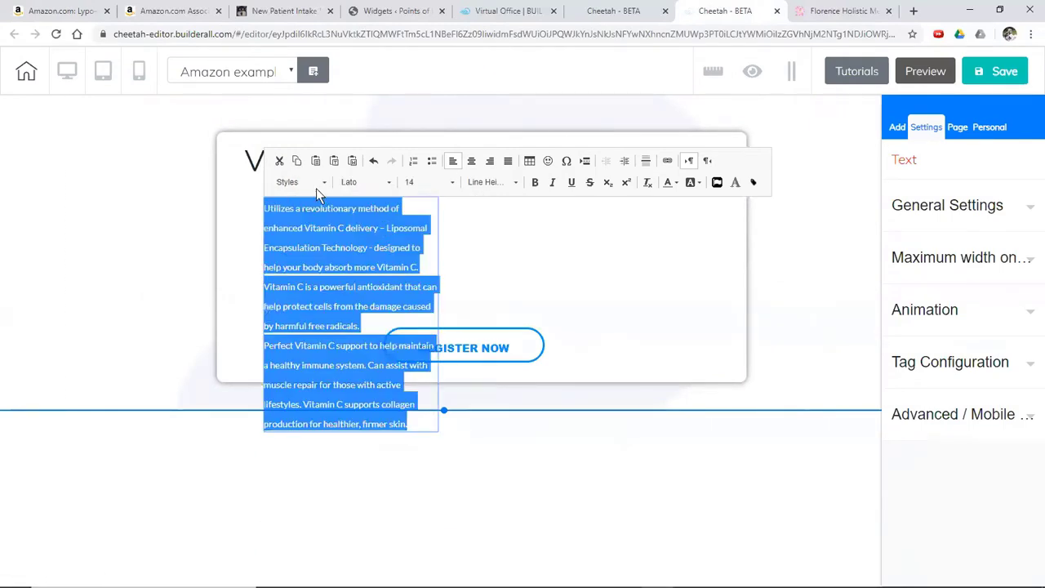
pyautogui.click(318, 188)
pyautogui.click(318, 188)
pyautogui.click(433, 424)
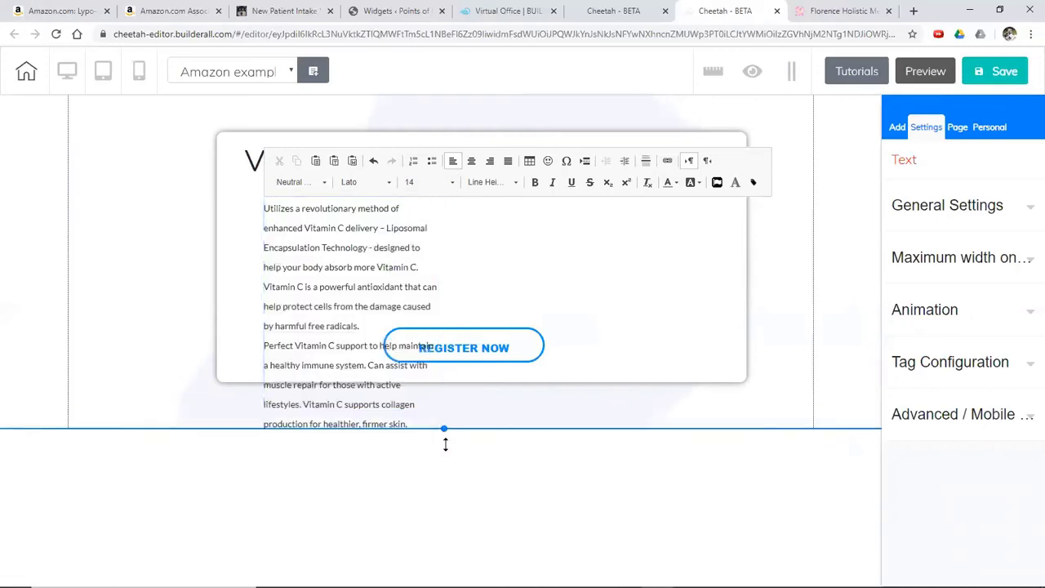
# Step: Extend the panel and white box downward, fit the description inside the box, and move the REGISTER NOW button to its lower right
pyautogui.moveTo(445, 445); pyautogui.dragTo(445, 494)
pyautogui.click(719, 368)
pyautogui.click(422, 397)
pyautogui.click(450, 415)
pyautogui.moveTo(516, 350); pyautogui.dragTo(633, 400)
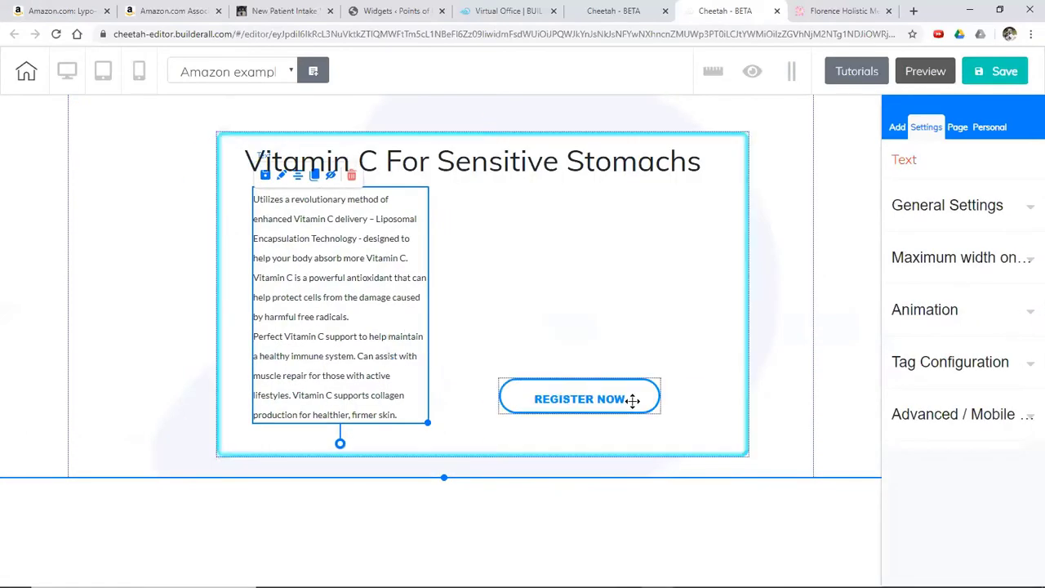
# Step: Try to format the first description paragraph as a list
pyautogui.doubleClick(257, 199)
pyautogui.click(420, 152)
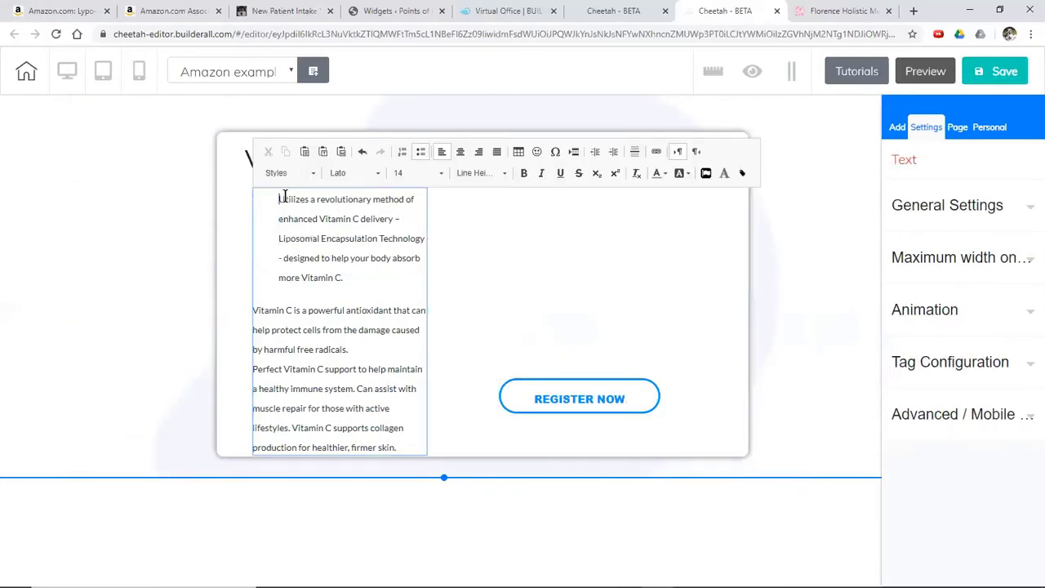
pyautogui.click(402, 153)
# Step: Set the description's line height to 1.2 and insert a blank line between each of its three paragraphs
pyautogui.hotkey('ctrl', 'a')
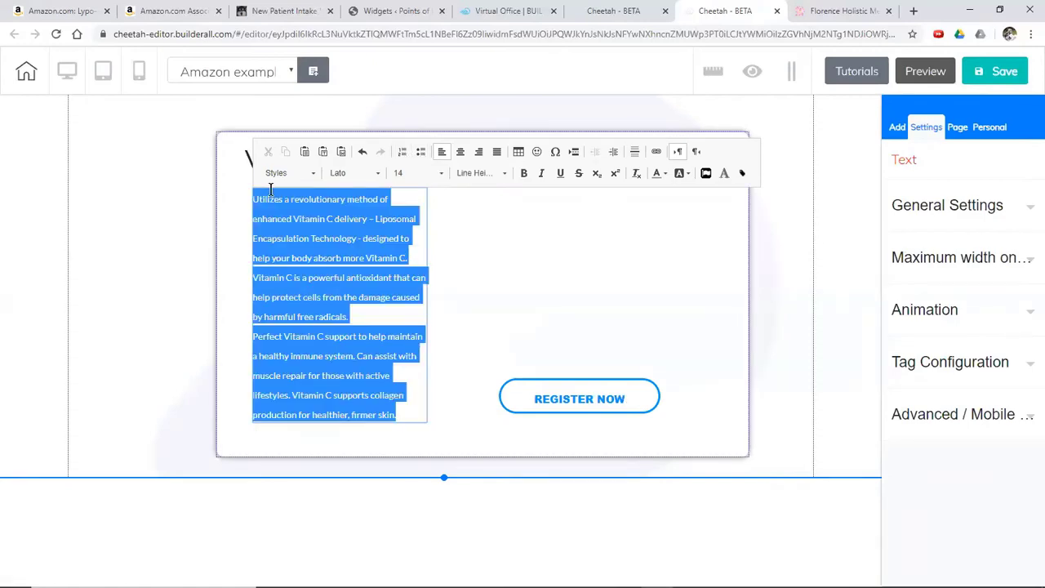
pyautogui.click(481, 172)
pyautogui.scroll(-3, 490, 237)
pyautogui.click(489, 240)
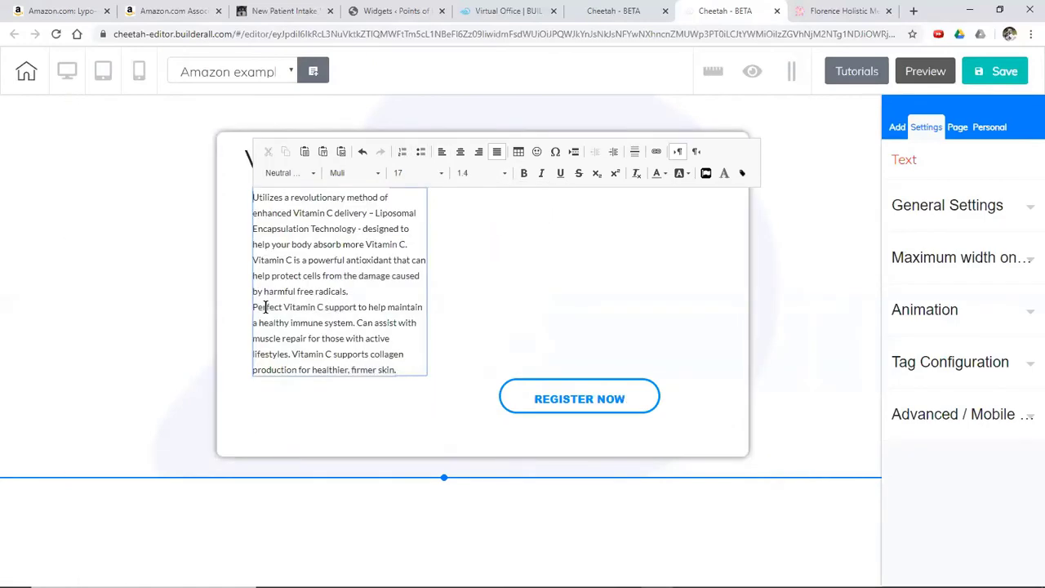
pyautogui.click(408, 243)
pyautogui.press('Return')
pyautogui.click(392, 306)
pyautogui.press('Return')
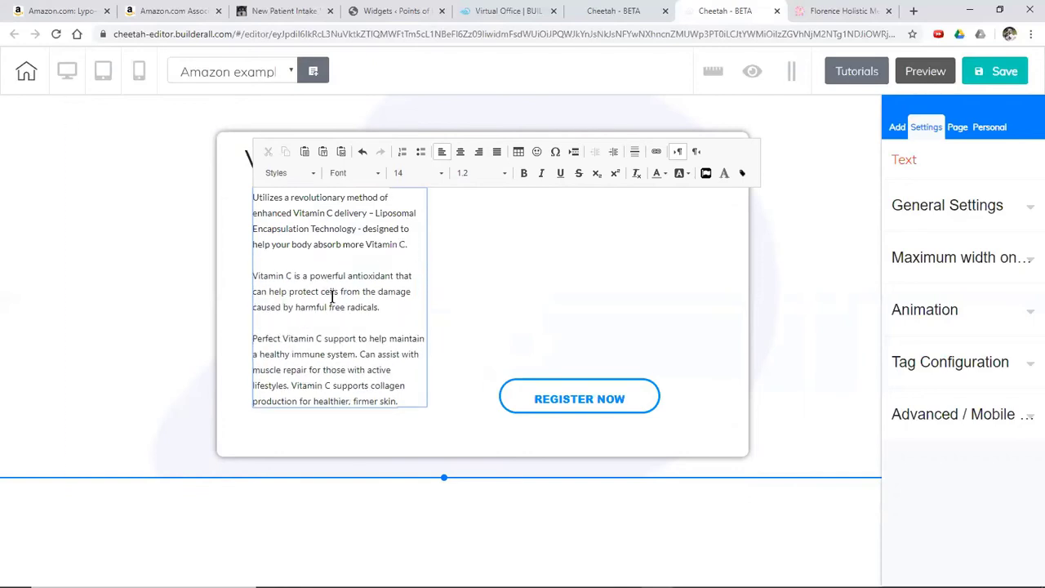
# Step: Insert a ♦ special character in front of each of the three description paragraphs
pyautogui.click(555, 152)
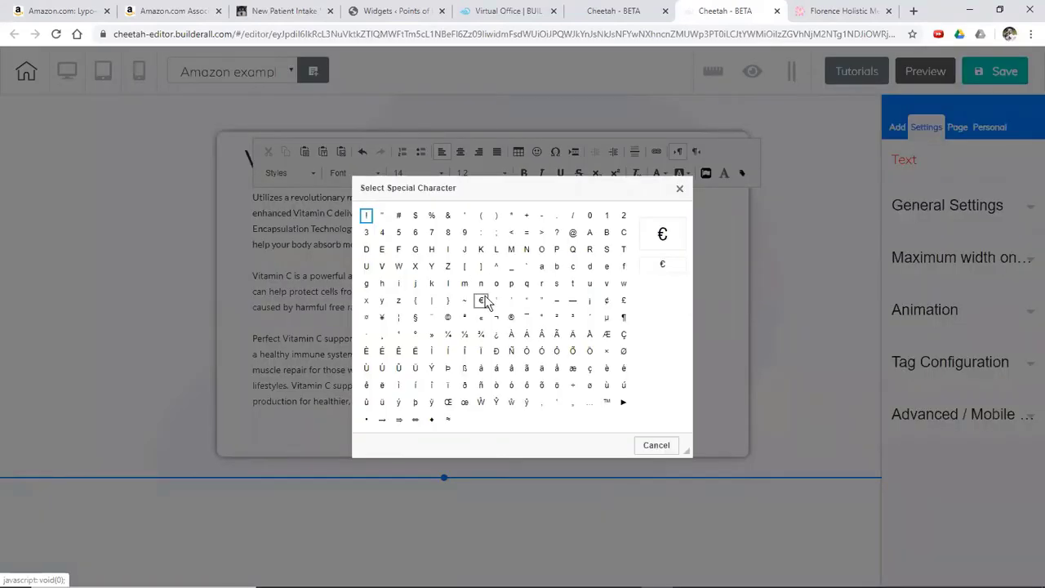
pyautogui.click(431, 419)
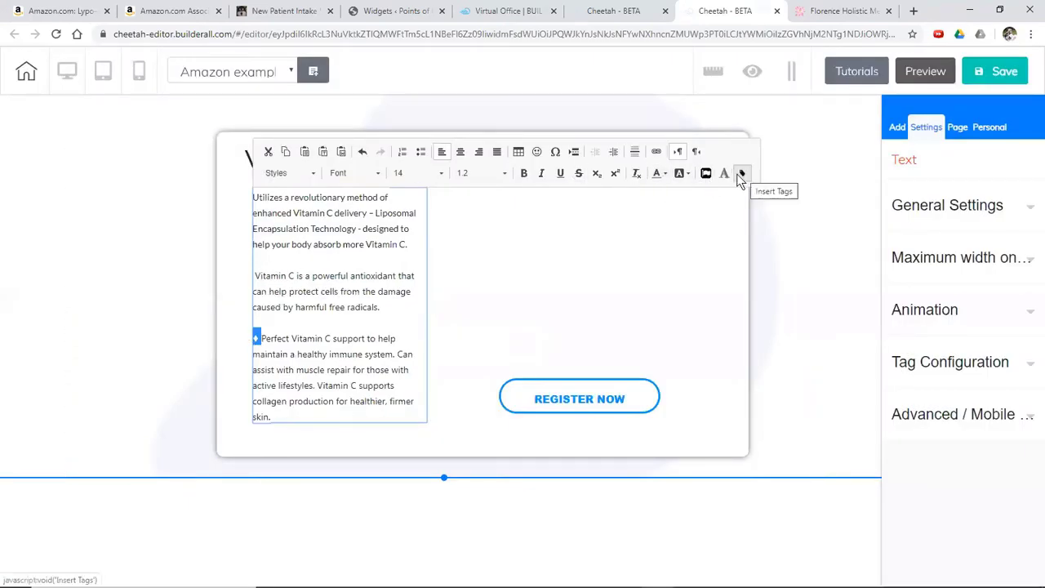
pyautogui.hotkey('ctrl', 'c')
pyautogui.click(255, 276)
pyautogui.hotkey('ctrl', 'v')
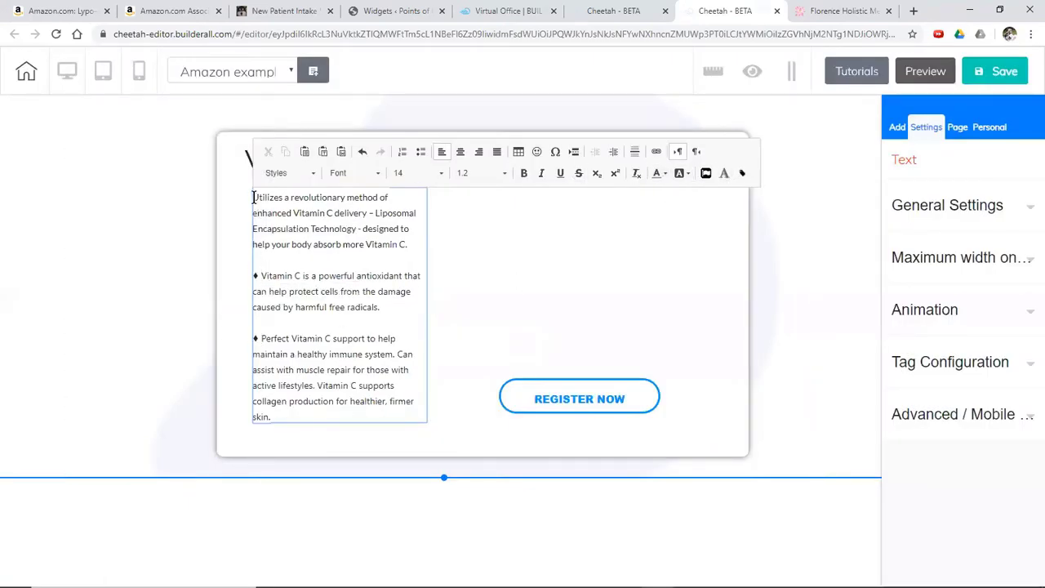
pyautogui.click(254, 197)
pyautogui.hotkey('ctrl', 'v')
# Step: Make "Utilizes a revolutionary method of enhanced Vitamin C delivery" and "Vitamin C is a powerful antioxidant" bold and orange
pyautogui.moveTo(367, 212); pyautogui.dragTo(252, 197)
pyautogui.click(665, 173)
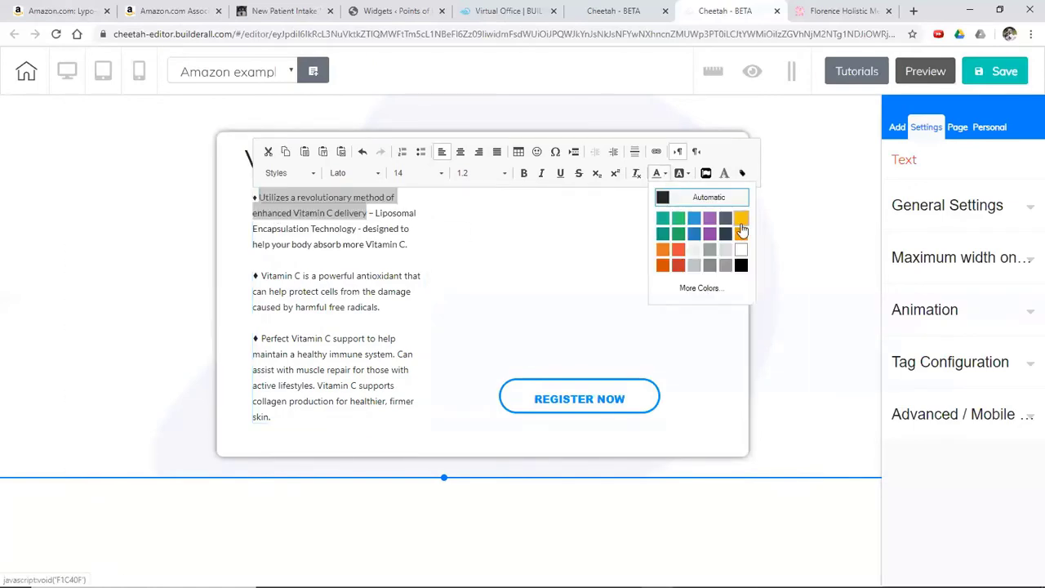
pyautogui.click(740, 219)
pyautogui.moveTo(412, 276); pyautogui.dragTo(261, 276)
pyautogui.click(524, 172)
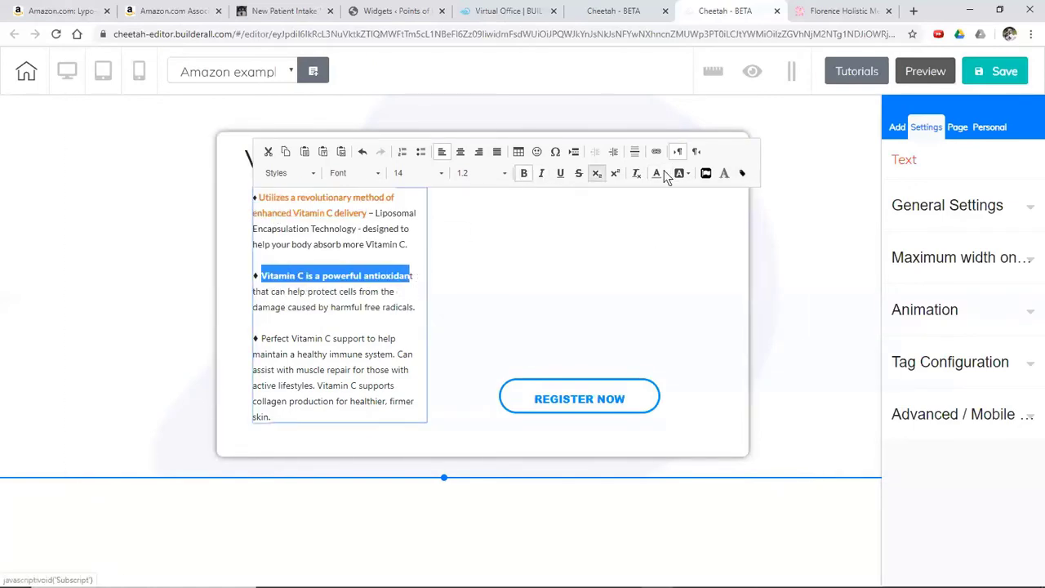
pyautogui.click(665, 173)
pyautogui.click(662, 263)
# Step: Make "Perfect Vitamin C support to help maintain a healthy immune system." bold and dark orange, and recolor the first paragraph's highlighted phrase to match
pyautogui.moveTo(403, 355); pyautogui.dragTo(261, 338)
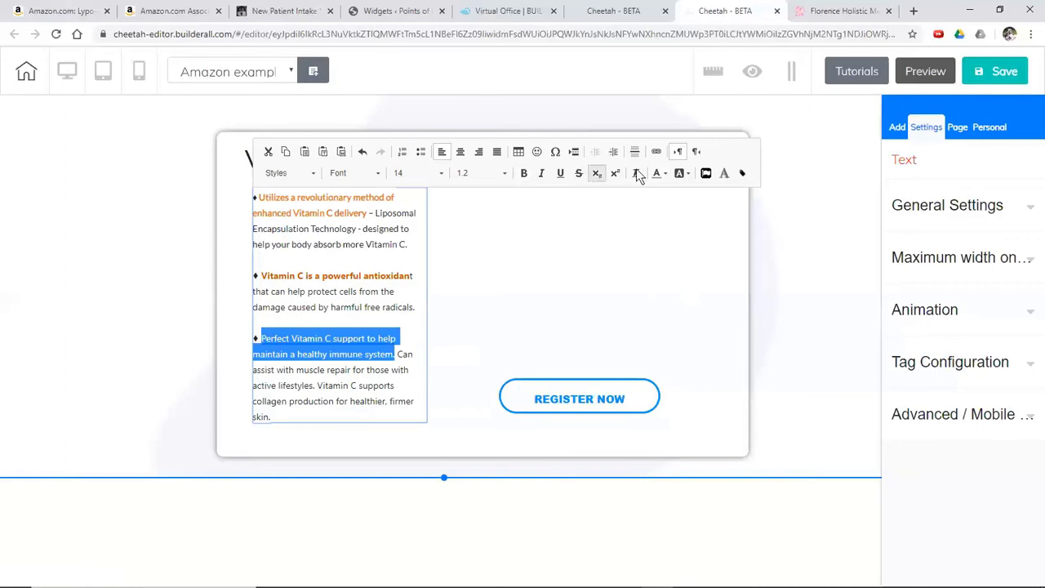
pyautogui.click(664, 173)
pyautogui.click(662, 263)
pyautogui.click(523, 172)
pyautogui.moveTo(366, 212); pyautogui.dragTo(255, 197)
pyautogui.click(664, 173)
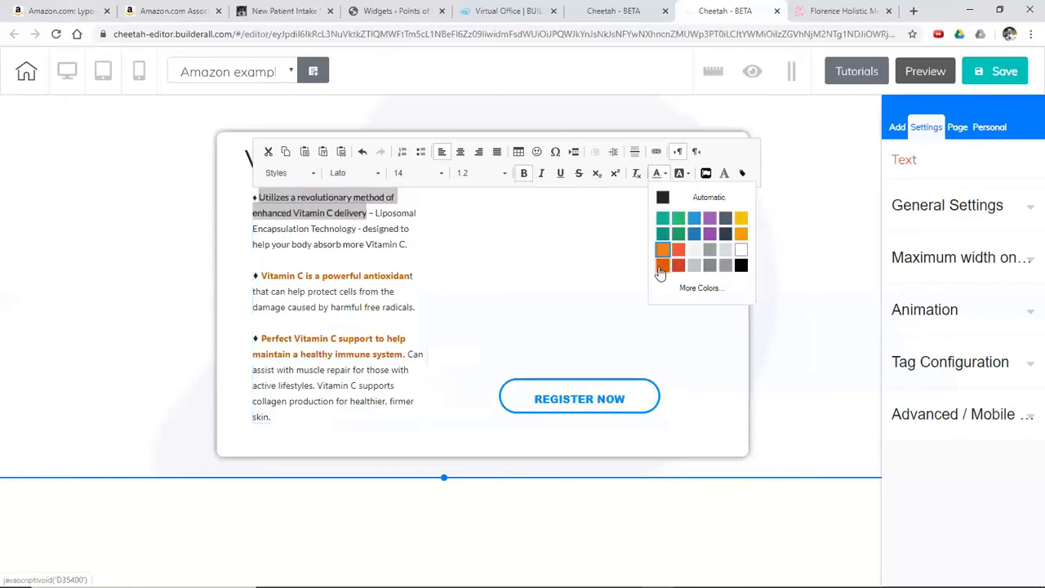
pyautogui.click(397, 240)
# Step: Set the REGISTER NOW button's background to the solid orange FF8E00
pyautogui.click(538, 398)
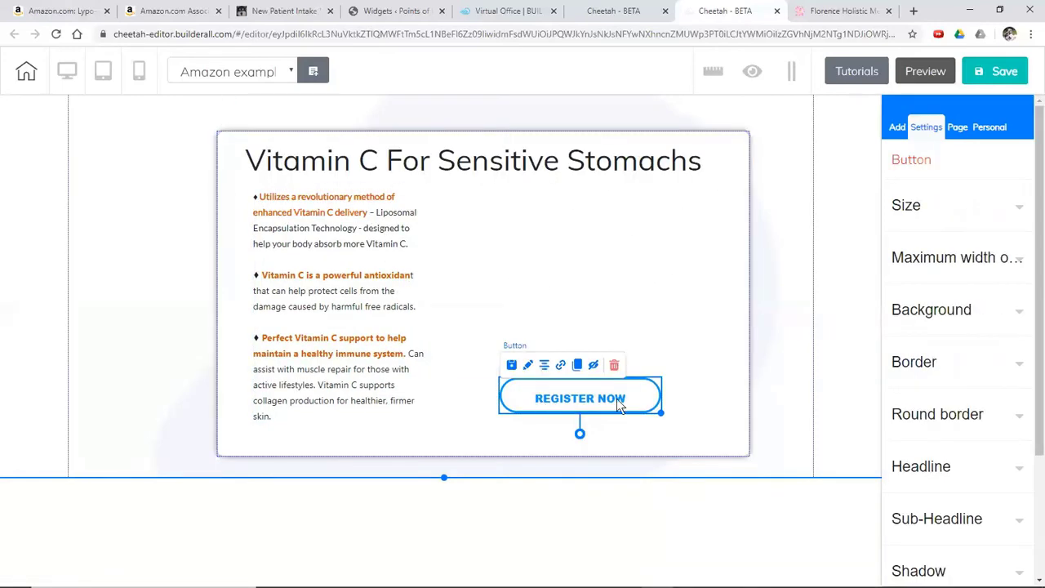
pyautogui.click(971, 312)
pyautogui.scroll(-2, 944, 299)
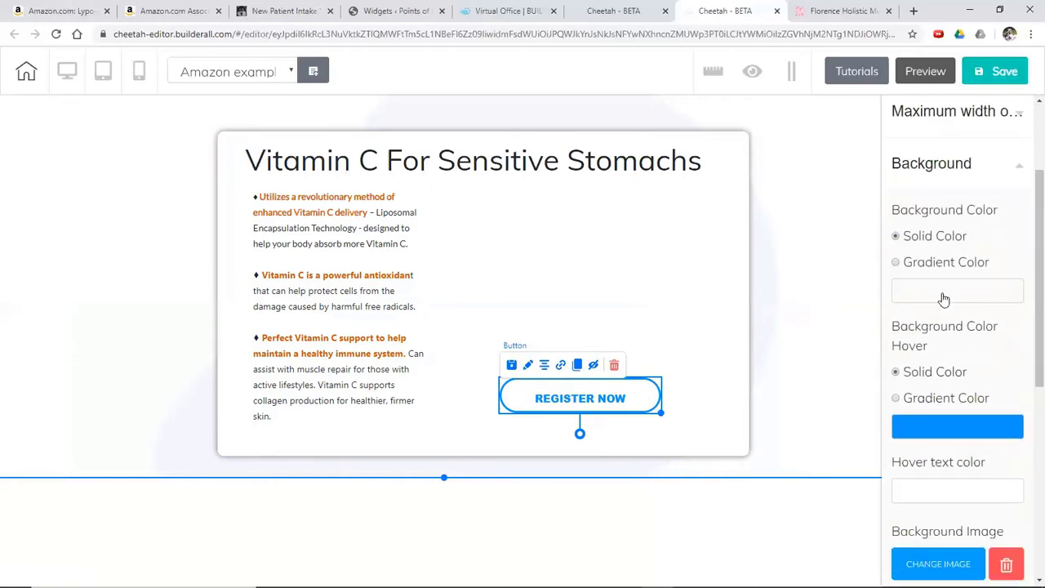
pyautogui.click(943, 294)
pyautogui.click(954, 470)
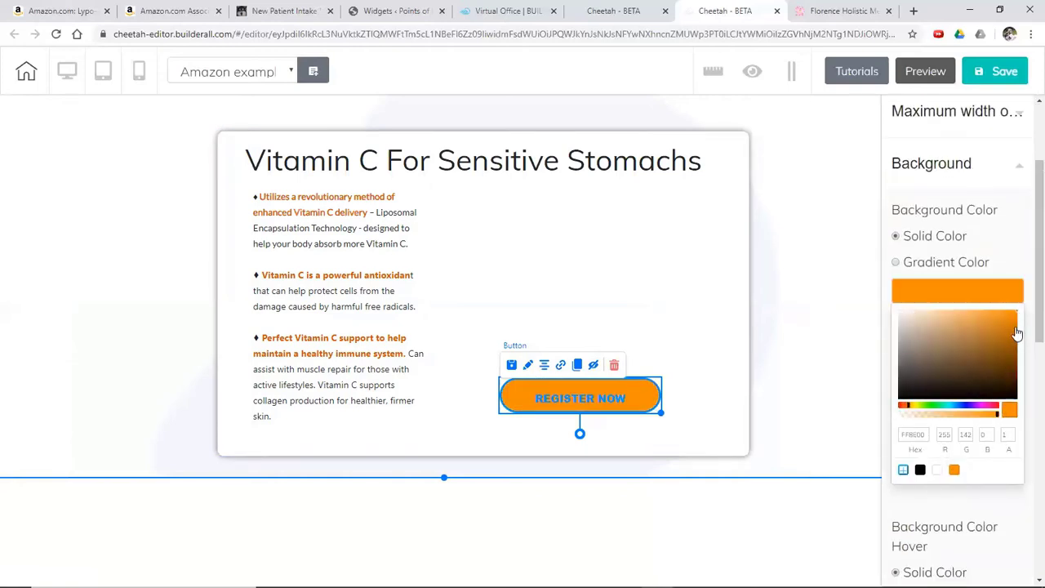
# Step: Finish adjusting the REGISTER NOW button's solid orange background and open its solid hover background color for editing
pyautogui.moveTo(1017, 333); pyautogui.dragTo(1019, 317)
pyautogui.click(954, 296)
pyautogui.scroll(-2, 955, 306)
pyautogui.click(957, 296)
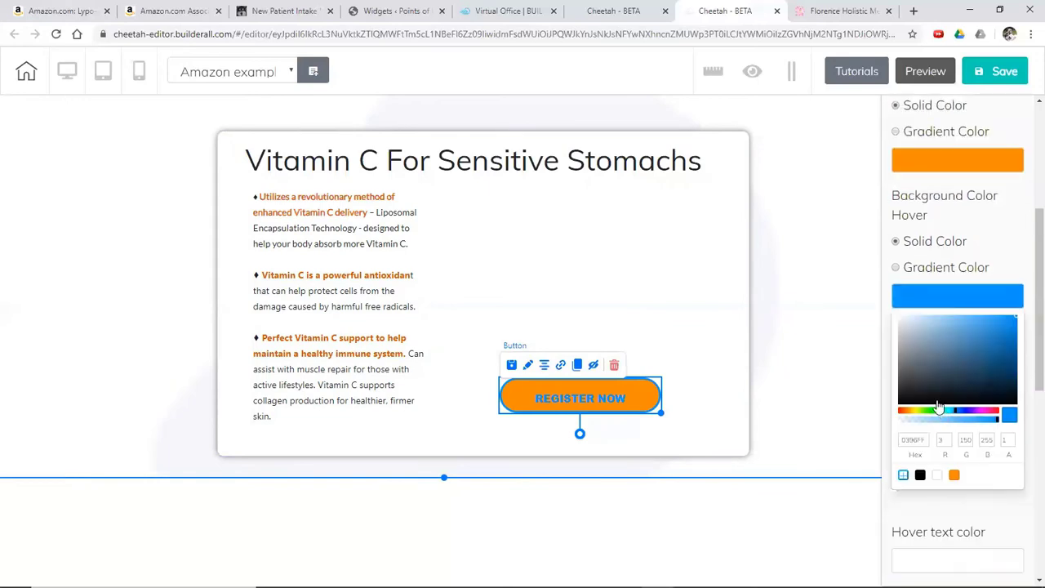
# Step: Open the browser's extension management page and enable the color picker extension
pyautogui.click(172, 11)
pyautogui.click(62, 10)
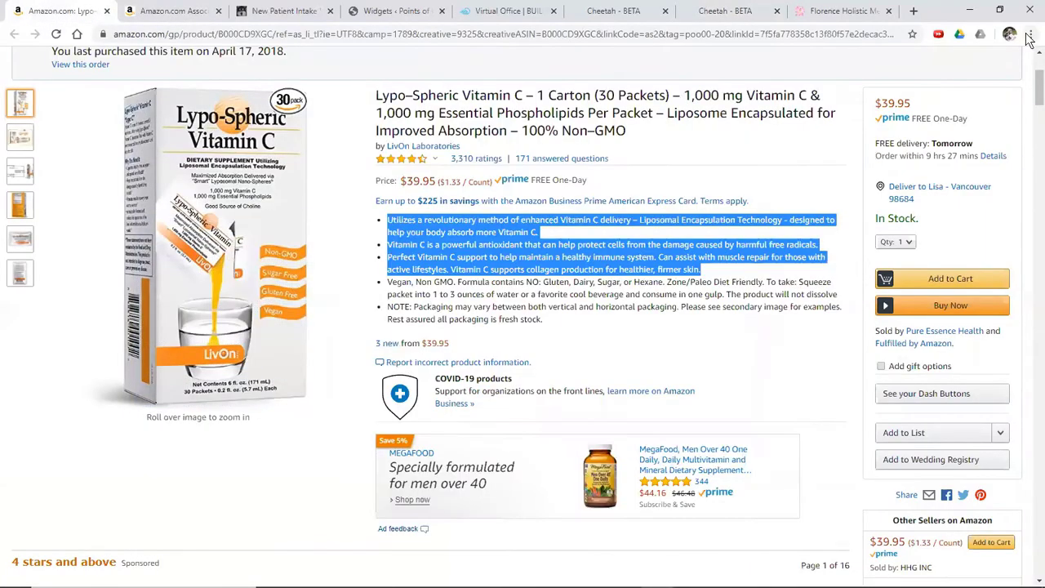
pyautogui.click(1030, 33)
pyautogui.moveTo(939, 224)
pyautogui.click(776, 282)
pyautogui.scroll(-10, 630, 300)
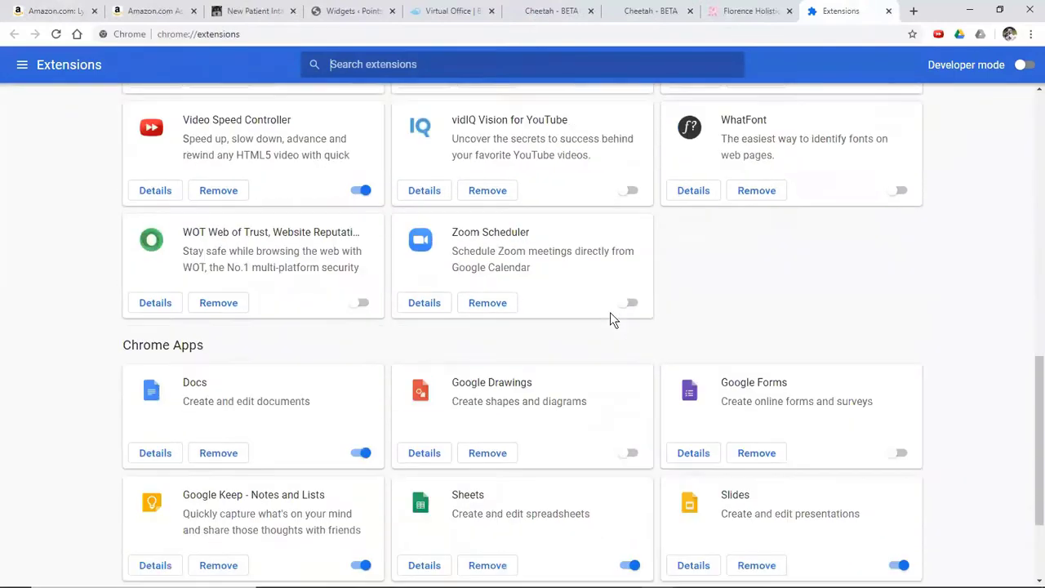
pyautogui.scroll(10, 612, 319)
pyautogui.scroll(-6, 606, 322)
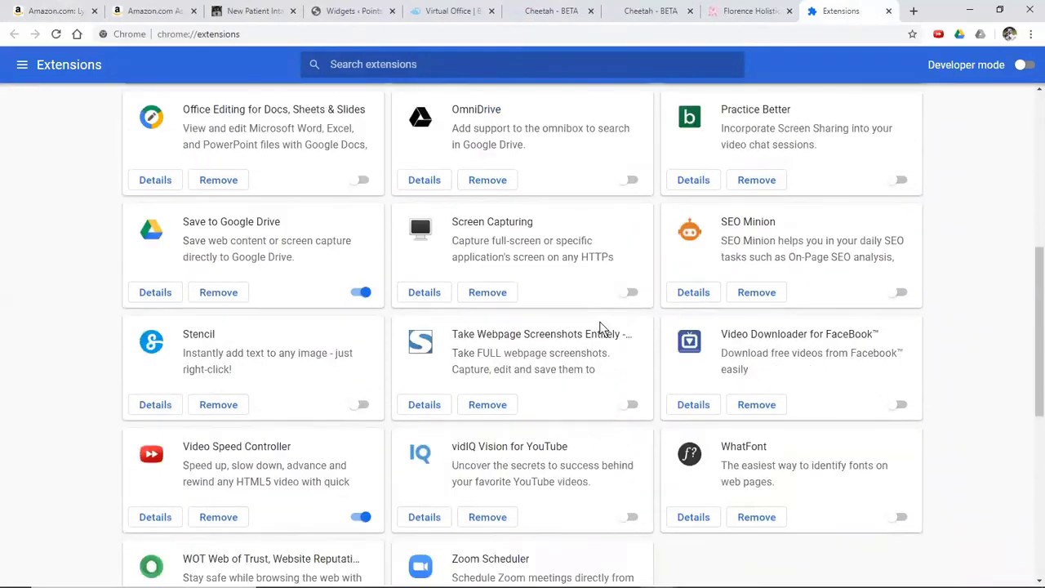
pyautogui.scroll(5, 600, 326)
pyautogui.click(362, 299)
# Step: Sample the yellow of the pouring liquid in the Amazon product image with the page color picker
pyautogui.hotkey('ctrl', '1')
pyautogui.click(981, 33)
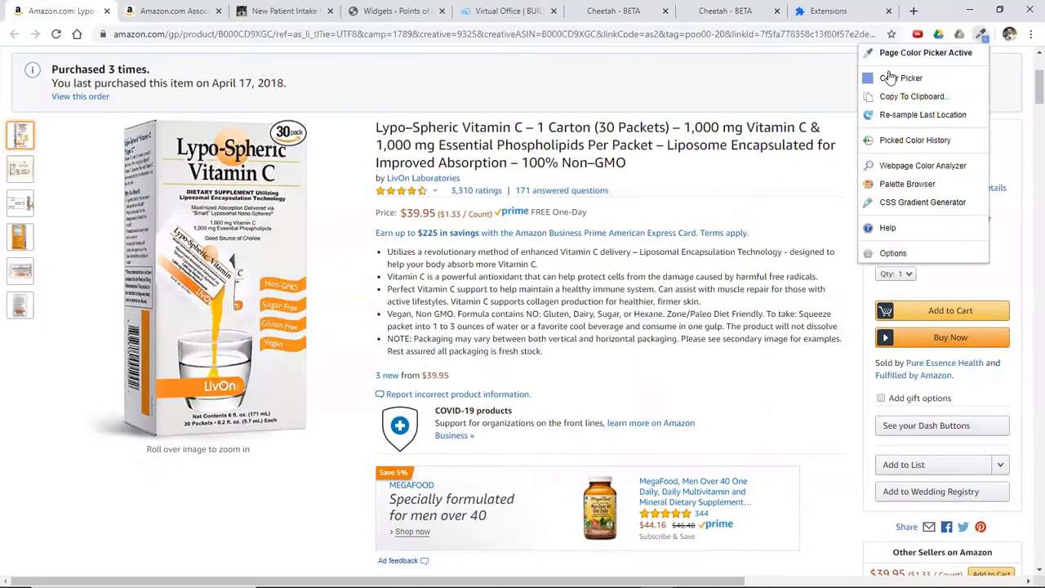
pyautogui.click(890, 77)
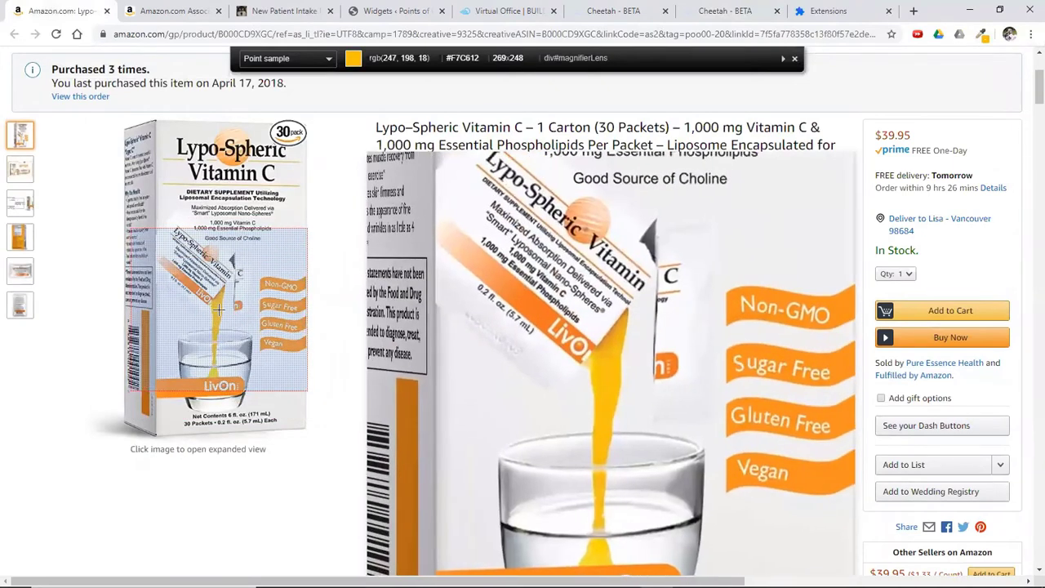
pyautogui.click(219, 308)
# Step: Set the button's hover background in the Cheetah editor to the sampled color F9C311 and save it as a swatch
pyautogui.hotkey('ctrl', '7')
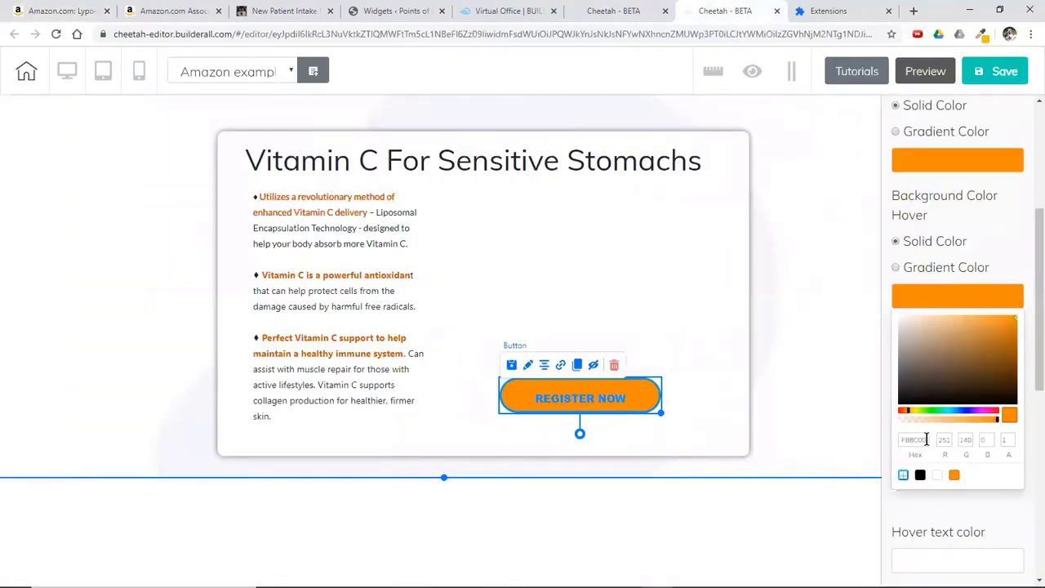
pyautogui.hotkey('ctrl', 'v')
pyautogui.scroll(-3, 965, 186)
pyautogui.scroll(2, 921, 275)
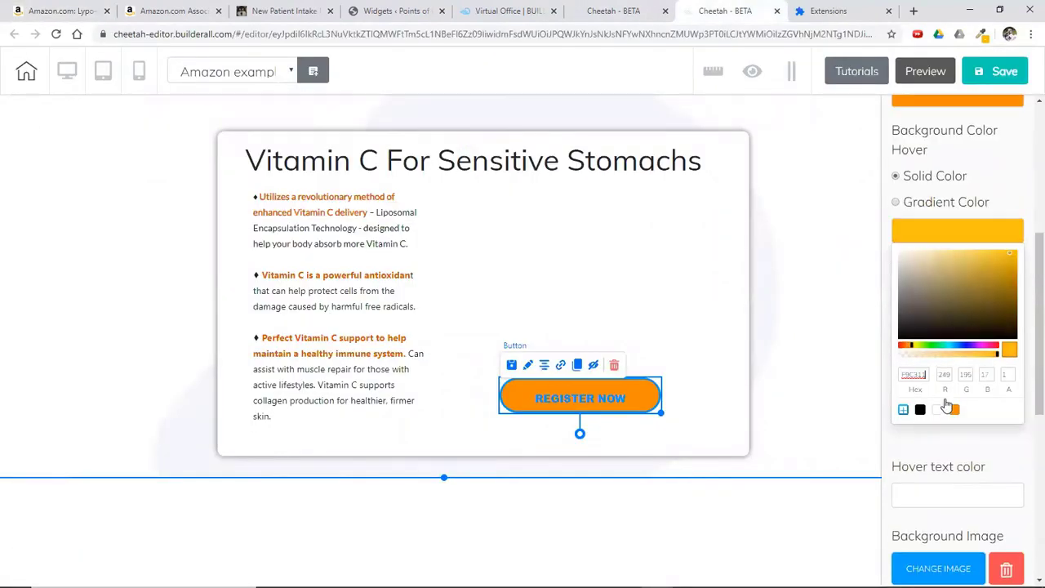
pyautogui.click(904, 415)
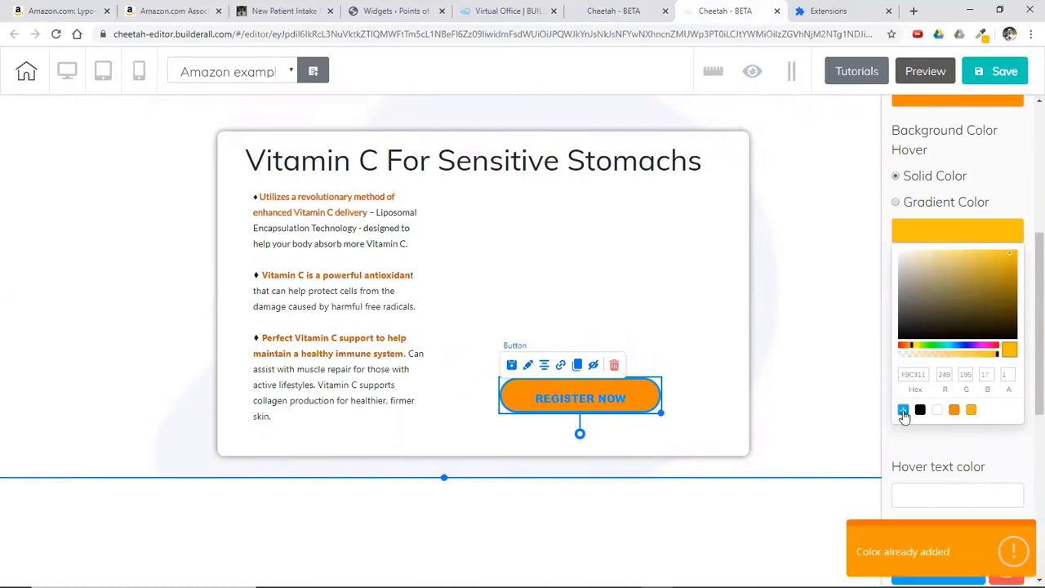
# Step: Set the button's border color to the saved yellow F9C311 and its border width to 0
pyautogui.scroll(-1, 951, 286)
pyautogui.scroll(-1, 951, 286)
pyautogui.click(1007, 302)
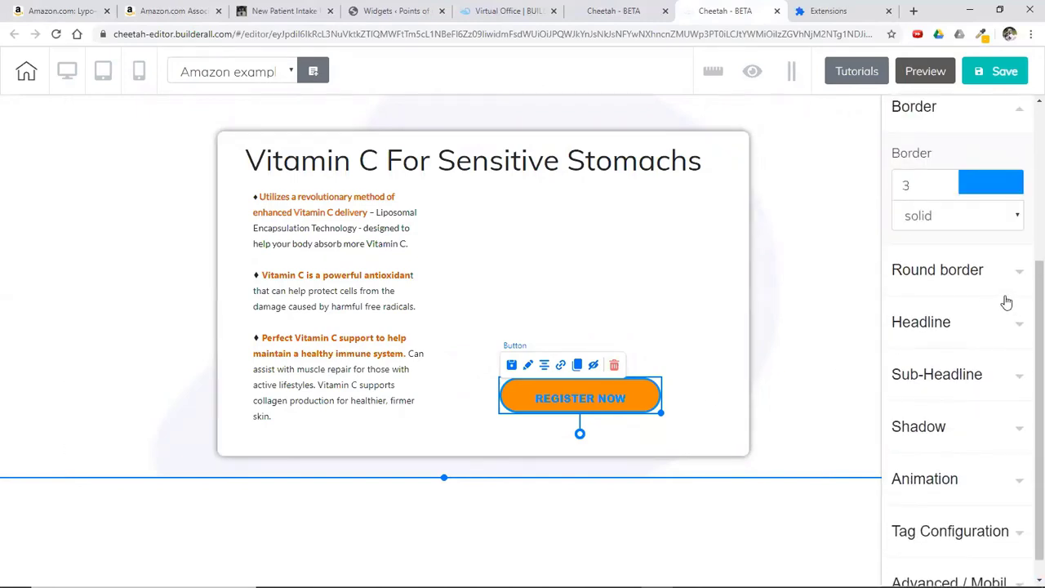
pyautogui.click(988, 183)
pyautogui.click(971, 362)
pyautogui.click(949, 189)
pyautogui.click(949, 189)
pyautogui.click(949, 190)
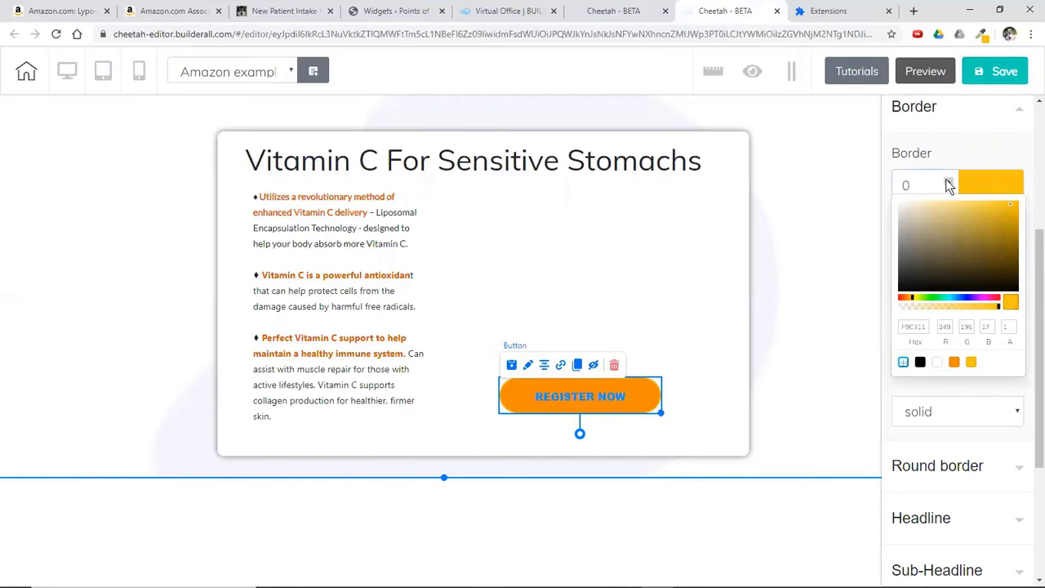
# Step: Set the button's corner rounding to 3 on all four corners
pyautogui.click(898, 272)
pyautogui.doubleClick(903, 214)
pyautogui.write('3')
pyautogui.doubleClick(902, 252)
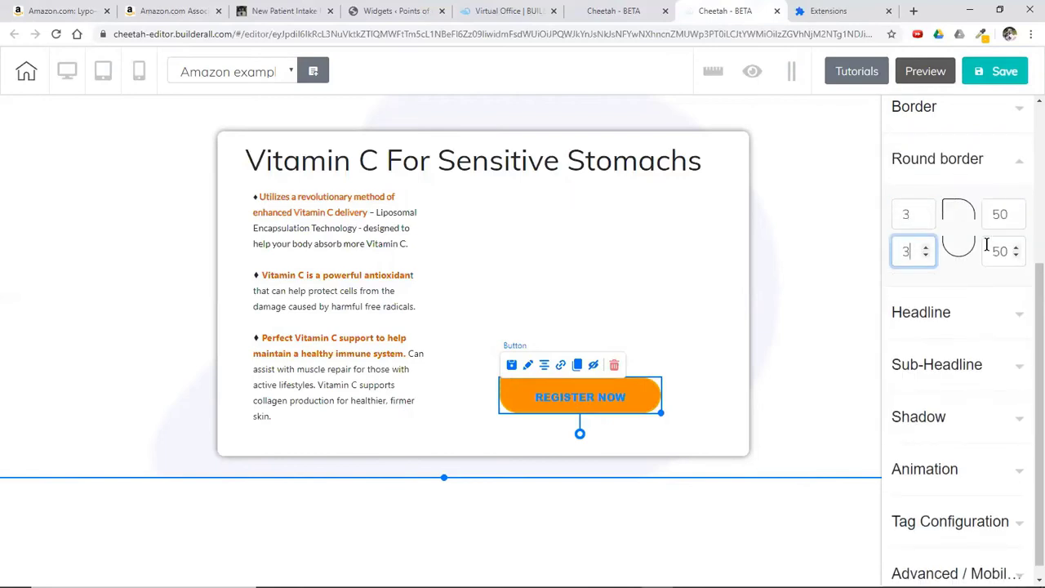
pyautogui.write('3')
pyautogui.doubleClick(998, 252)
pyautogui.write('3')
pyautogui.doubleClick(1001, 214)
pyautogui.write('3')
# Step: Change the button's headline text to "Learn More" and its font family to Lato
pyautogui.click(921, 312)
pyautogui.tripleClick(957, 289)
pyautogui.write('Learn More')
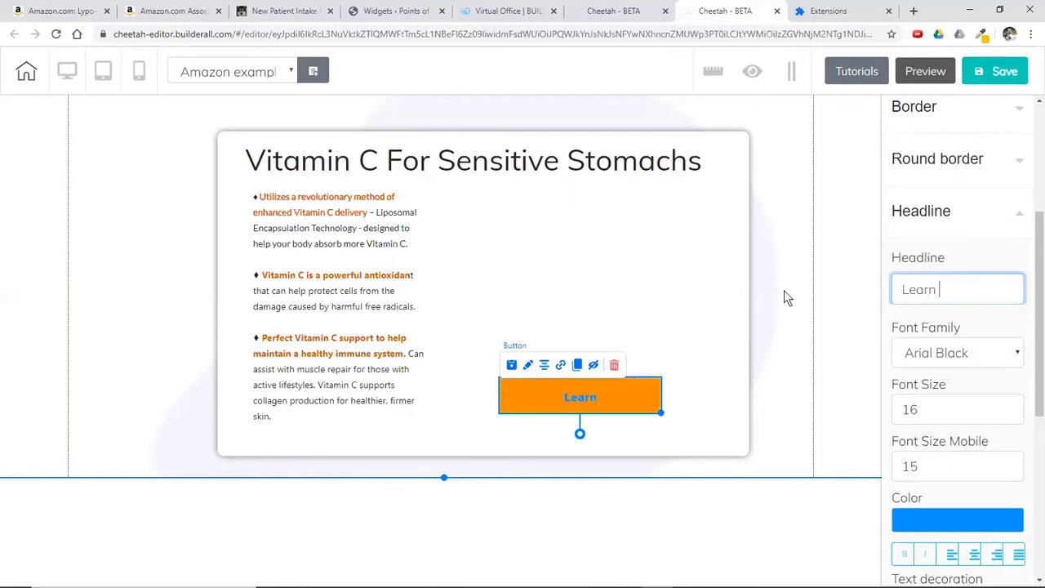
pyautogui.click(957, 353)
pyautogui.click(927, 164)
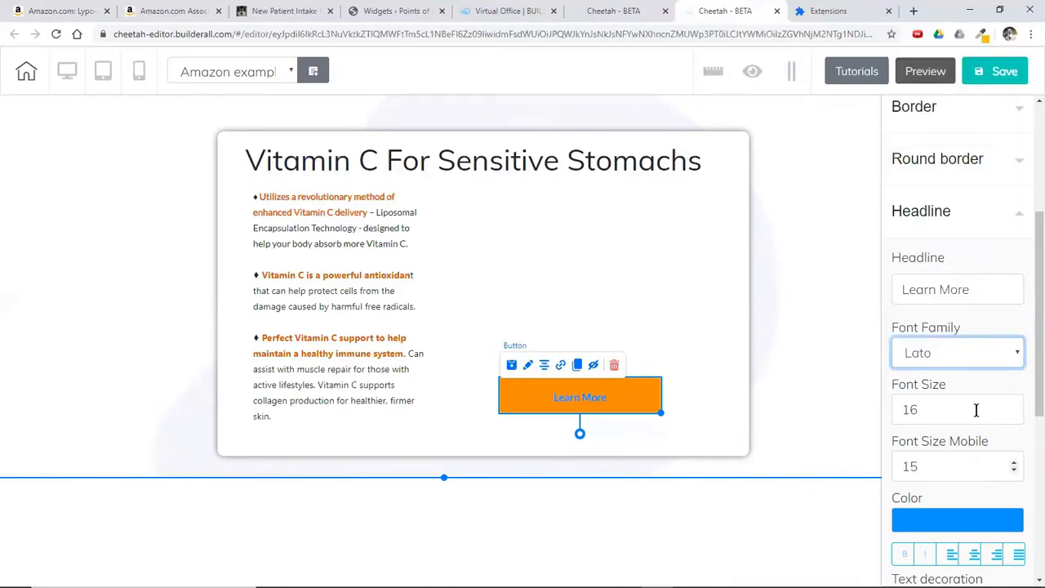
# Step: Set the button headline's font size to 29 and its color to black
pyautogui.scroll(-2, 975, 409)
pyautogui.doubleClick(980, 278)
pyautogui.write('24')
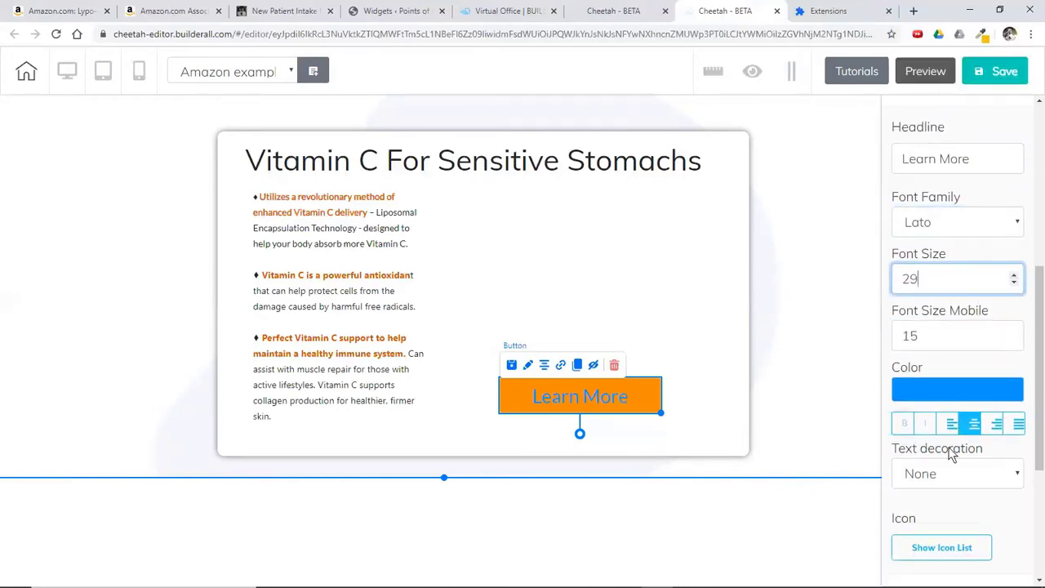
pyautogui.click(955, 390)
pyautogui.click(938, 564)
pyautogui.scroll(-2, 970, 362)
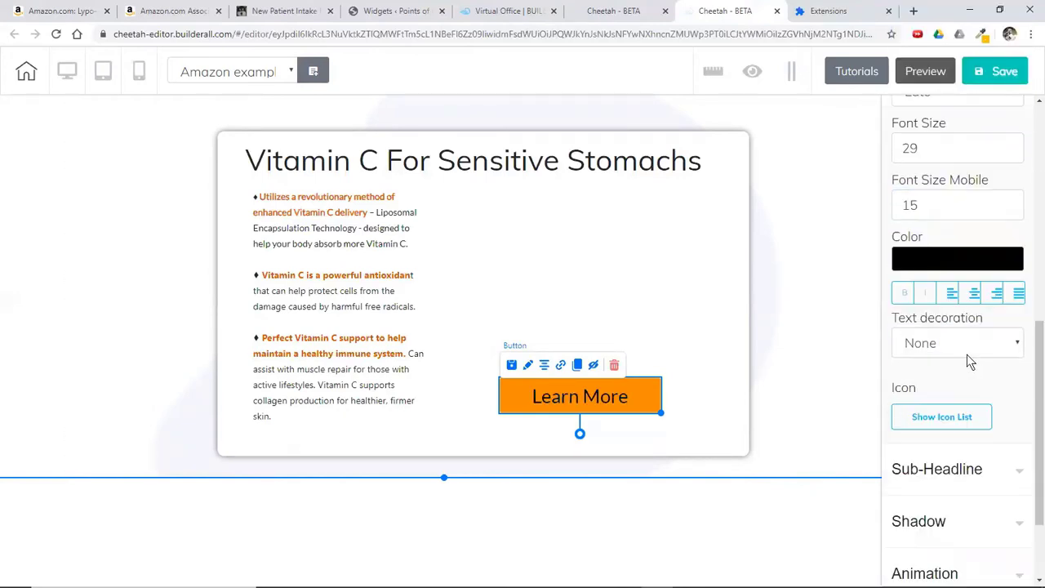
# Step: Shift the content box slightly up and to the left, and place an Iframe element in it above the Learn More button
pyautogui.click(676, 295)
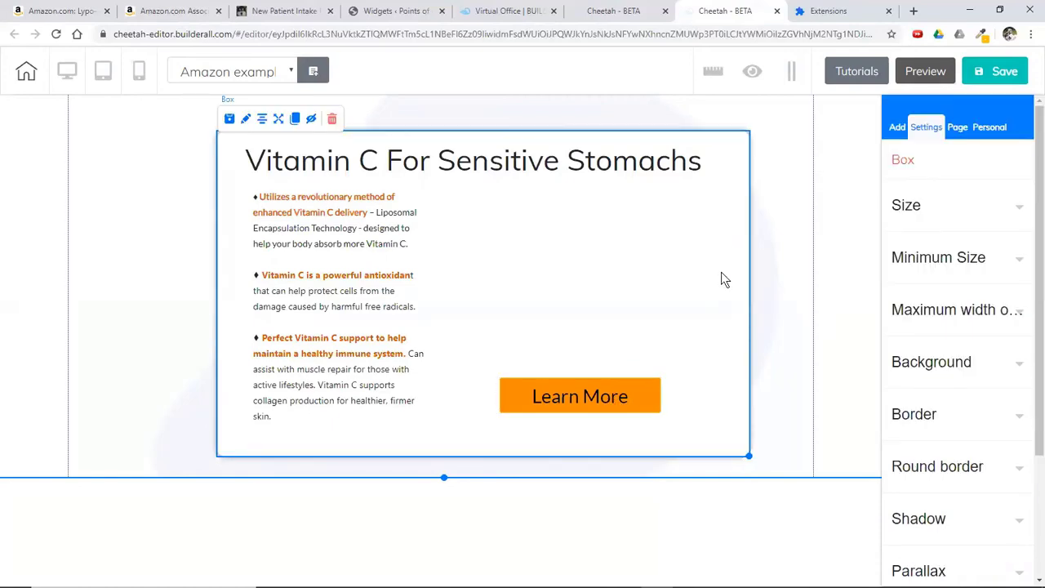
pyautogui.moveTo(737, 273); pyautogui.dragTo(705, 241)
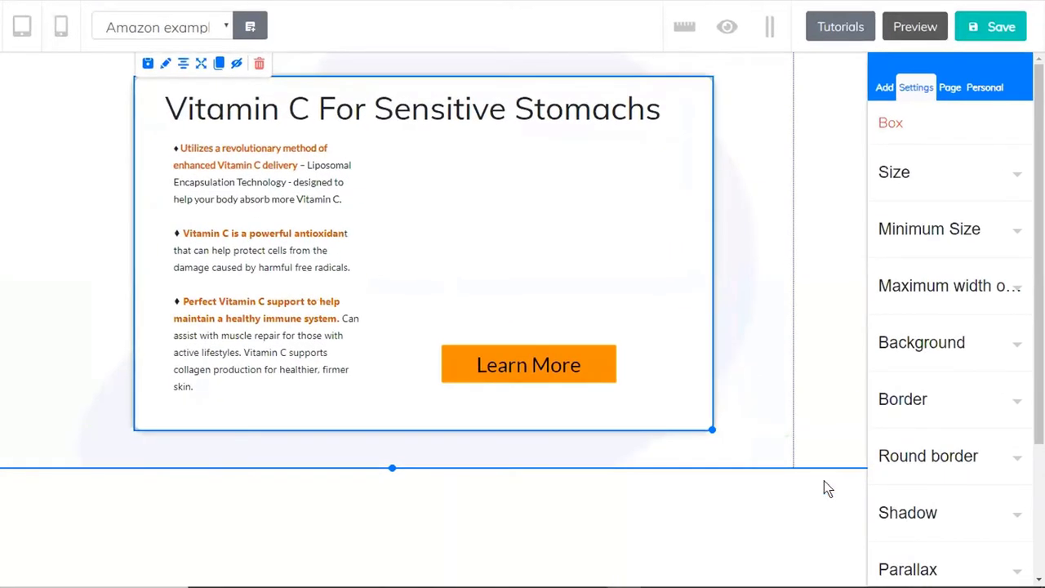
pyautogui.click(885, 89)
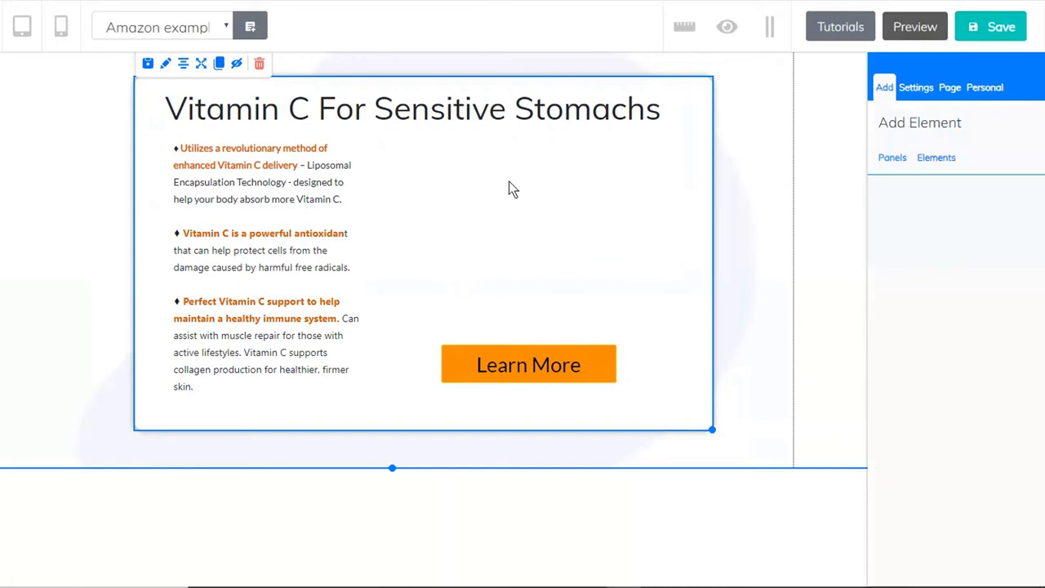
pyautogui.click(938, 160)
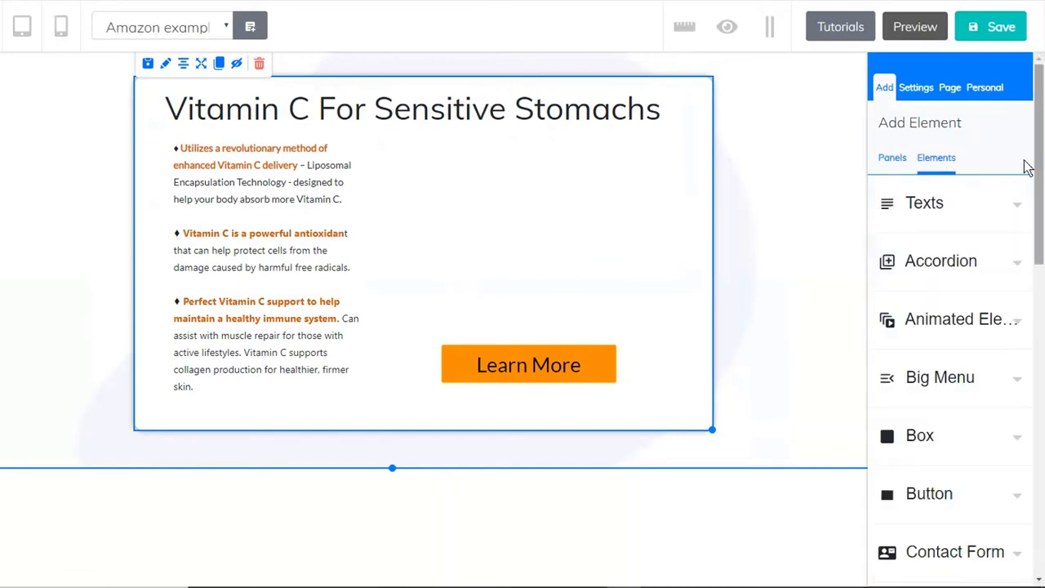
pyautogui.moveTo(1026, 163); pyautogui.dragTo(1026, 397)
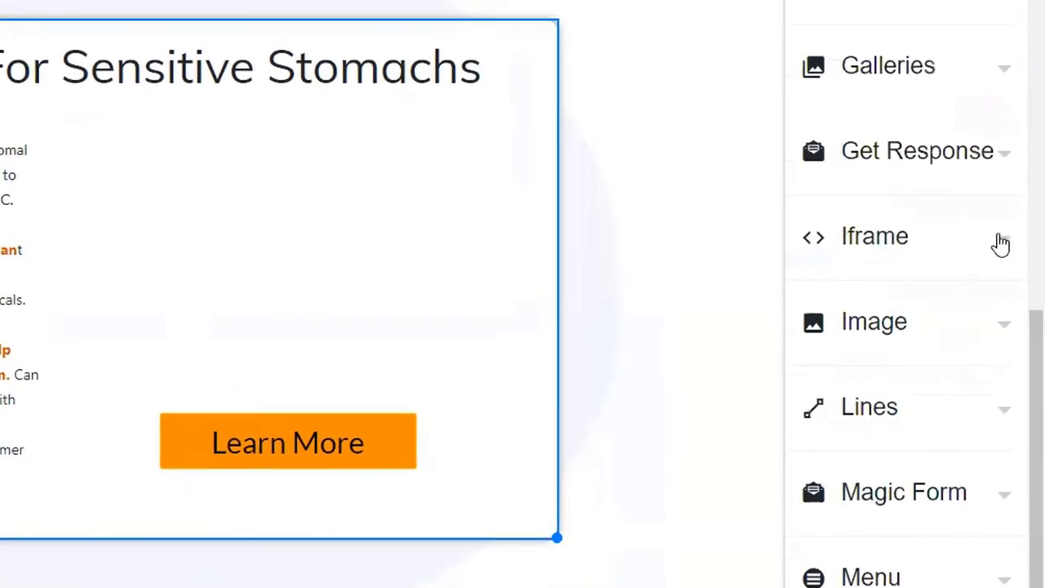
pyautogui.click(1001, 243)
pyautogui.moveTo(936, 384); pyautogui.dragTo(301, 255)
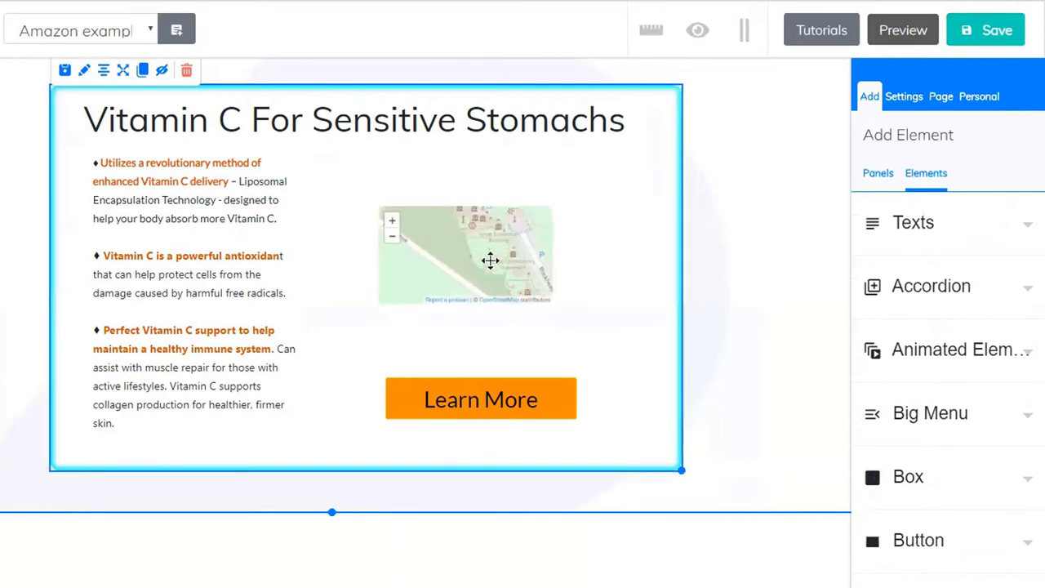
pyautogui.moveTo(490, 260); pyautogui.dragTo(534, 258)
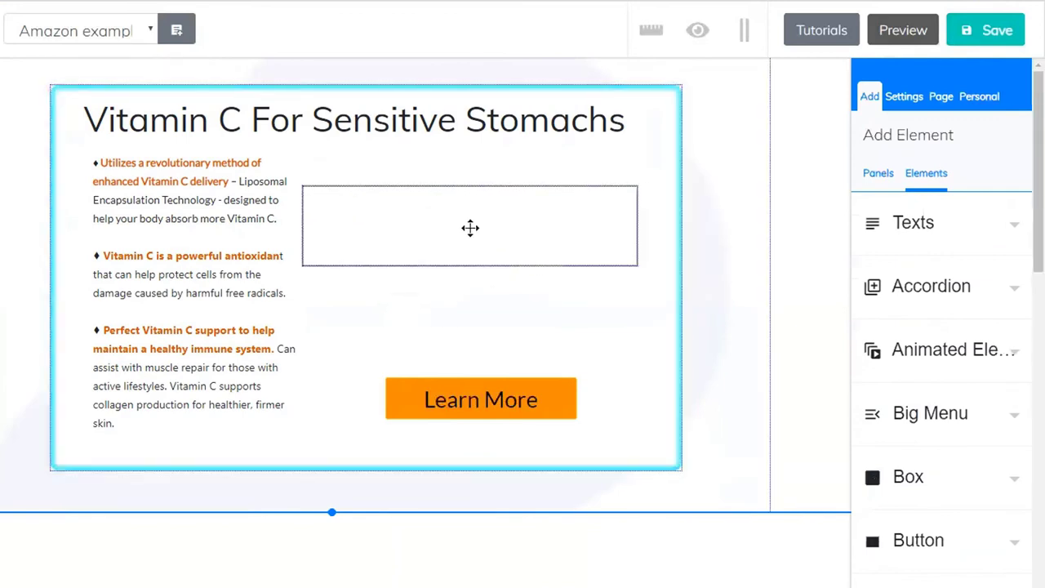
pyautogui.click(495, 245)
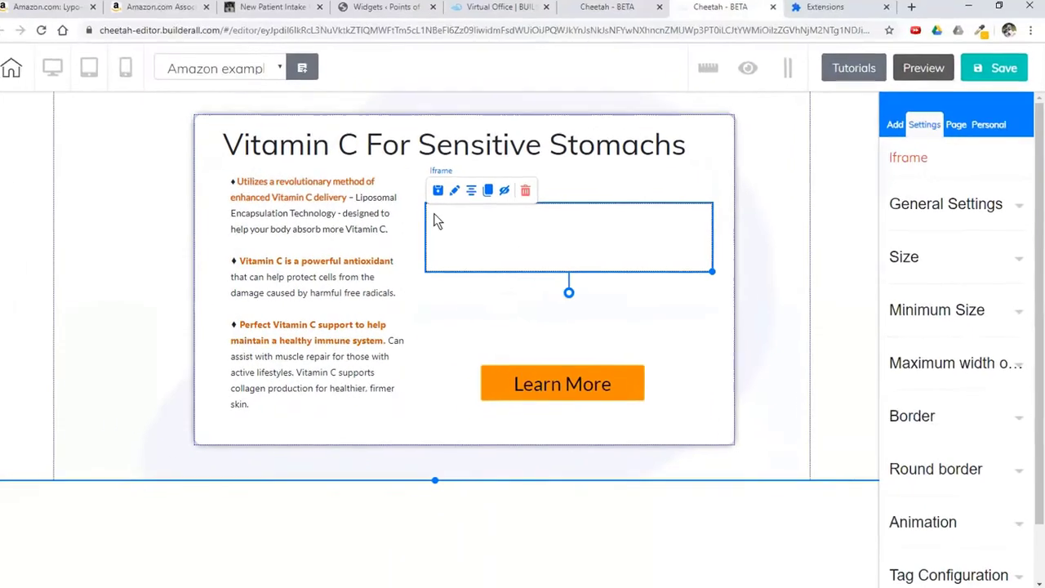
# Step: Generate a Large SiteStripe image link for the Lypo-Spheric Vitamin C product on Amazon and copy its HTML
pyautogui.click(72, 11)
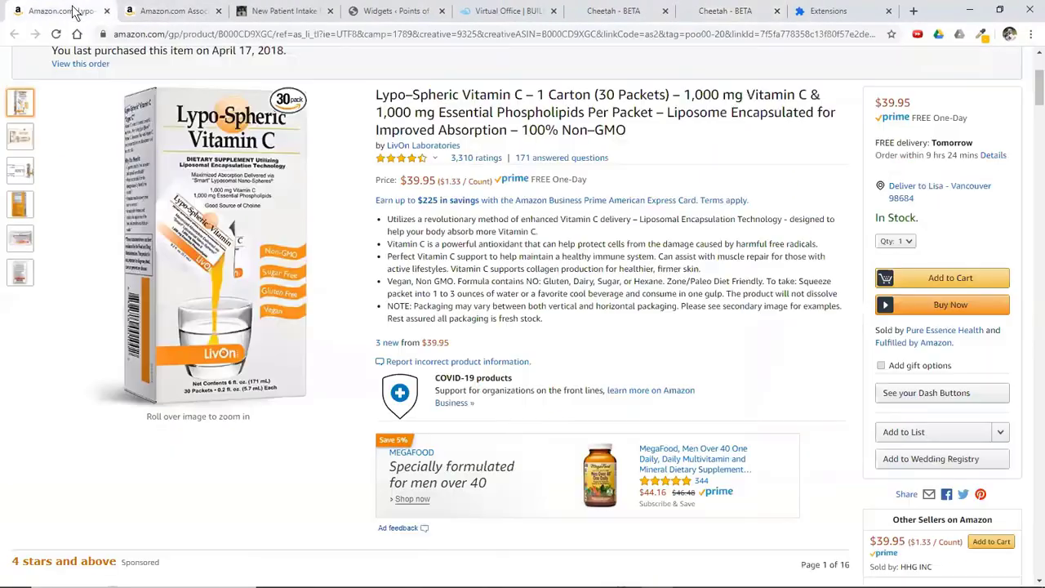
pyautogui.scroll(3, 202, 173)
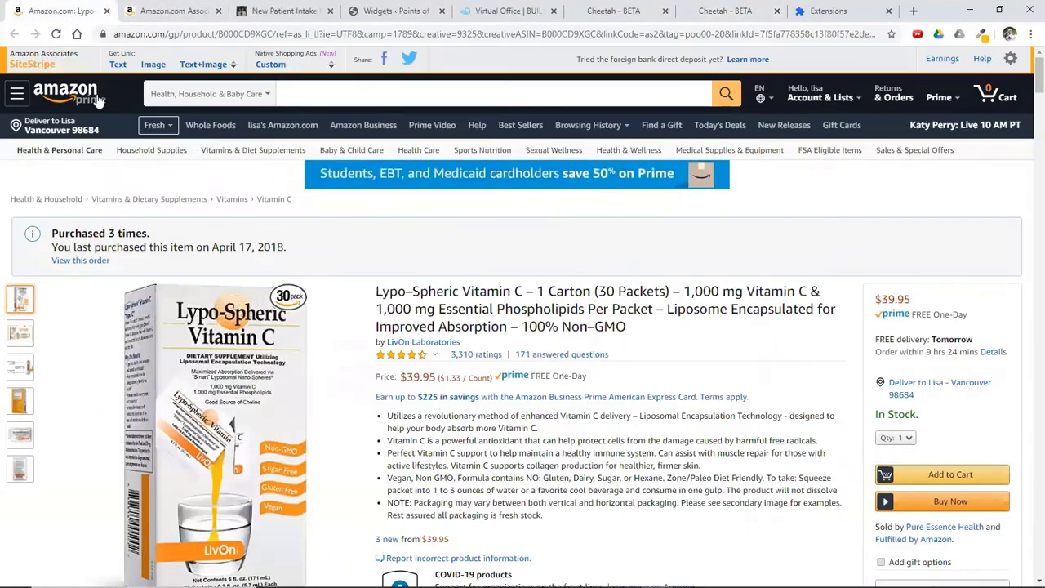
pyautogui.click(155, 65)
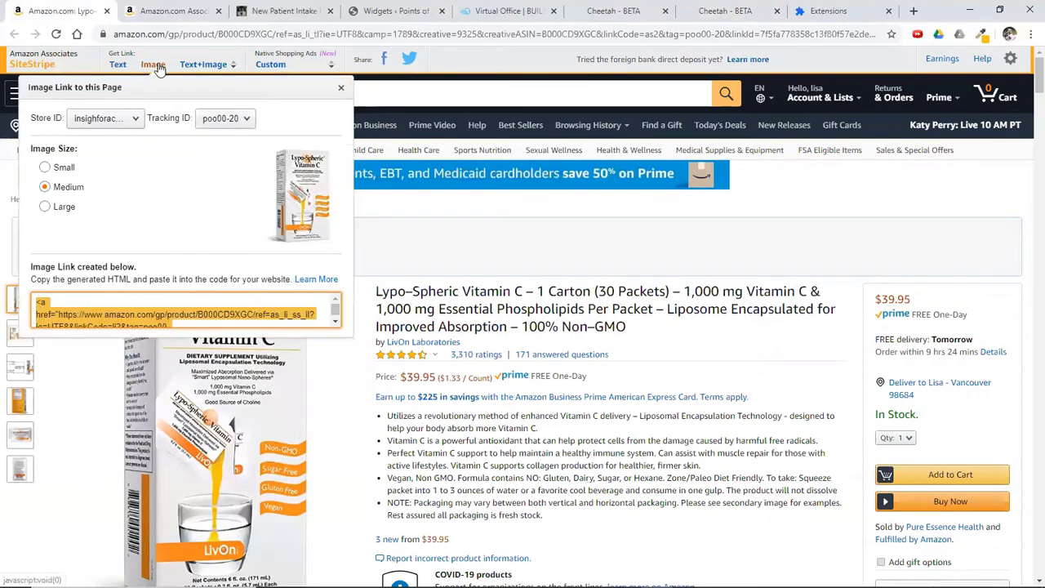
pyautogui.click(193, 307)
pyautogui.rightClick(197, 313)
pyautogui.click(179, 309)
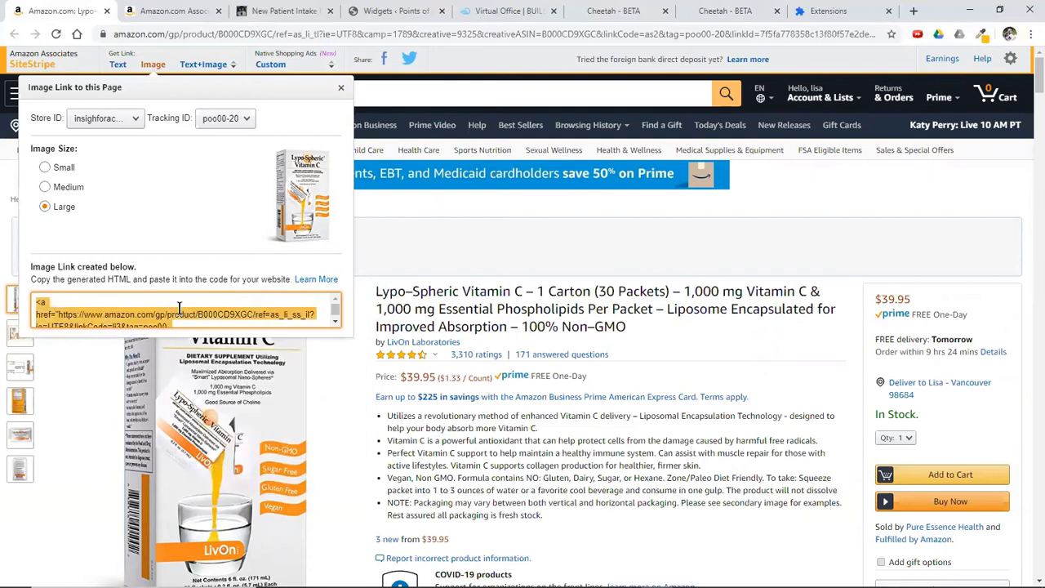
pyautogui.rightClick(193, 310)
pyautogui.click(220, 319)
# Step: Paste the copied Amazon image link HTML as the Cheetah iframe's Embed Doc code and apply it
pyautogui.click(729, 12)
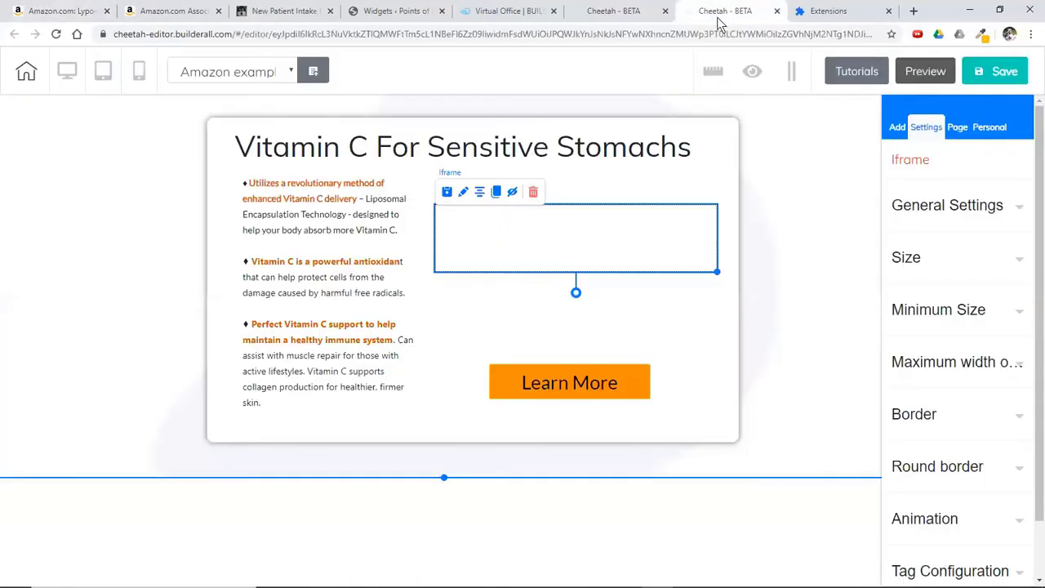
pyautogui.click(1012, 219)
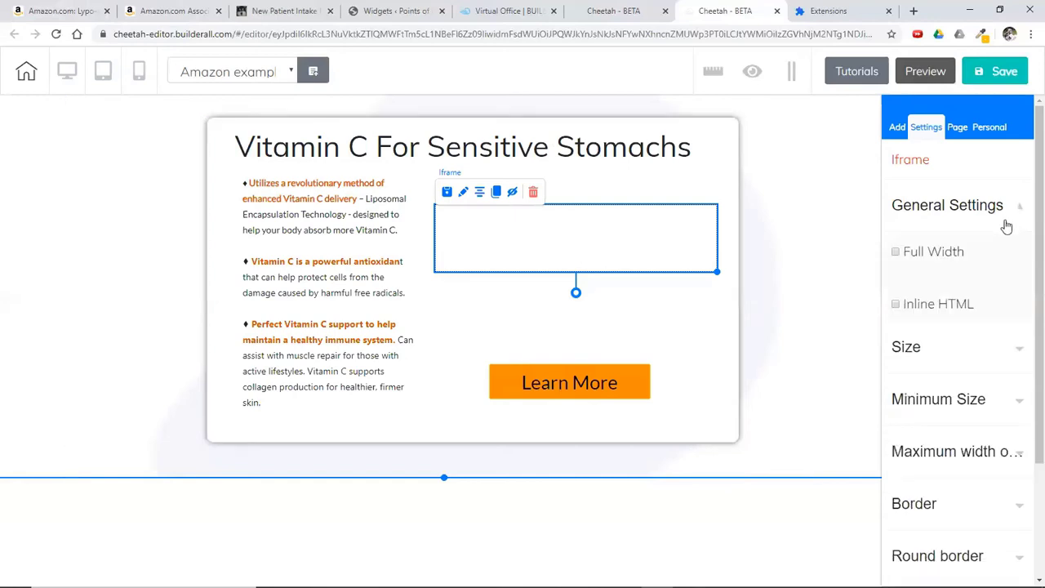
pyautogui.click(923, 459)
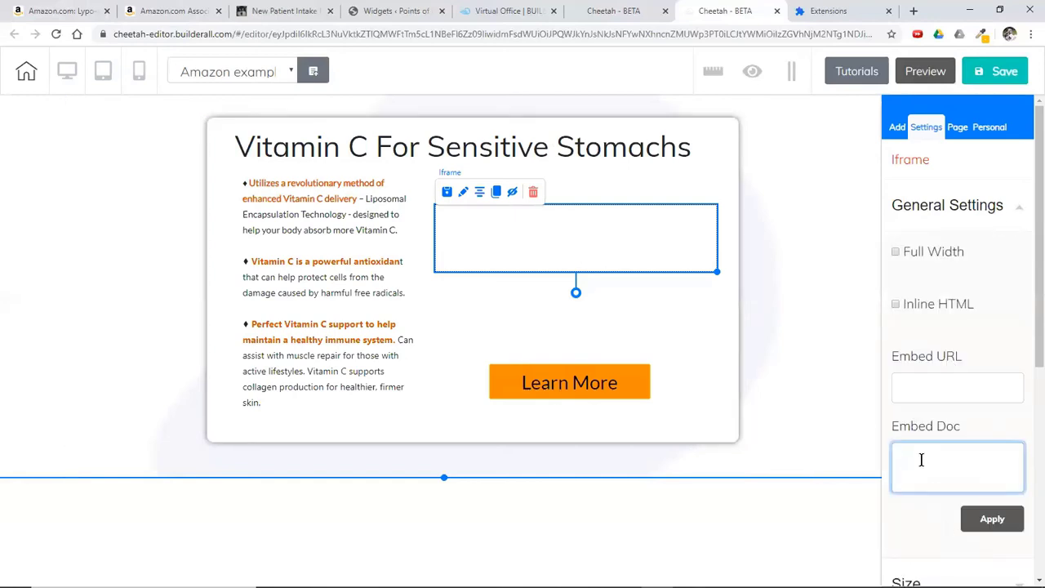
pyautogui.hotkey('ctrl', 'v')
pyautogui.click(986, 518)
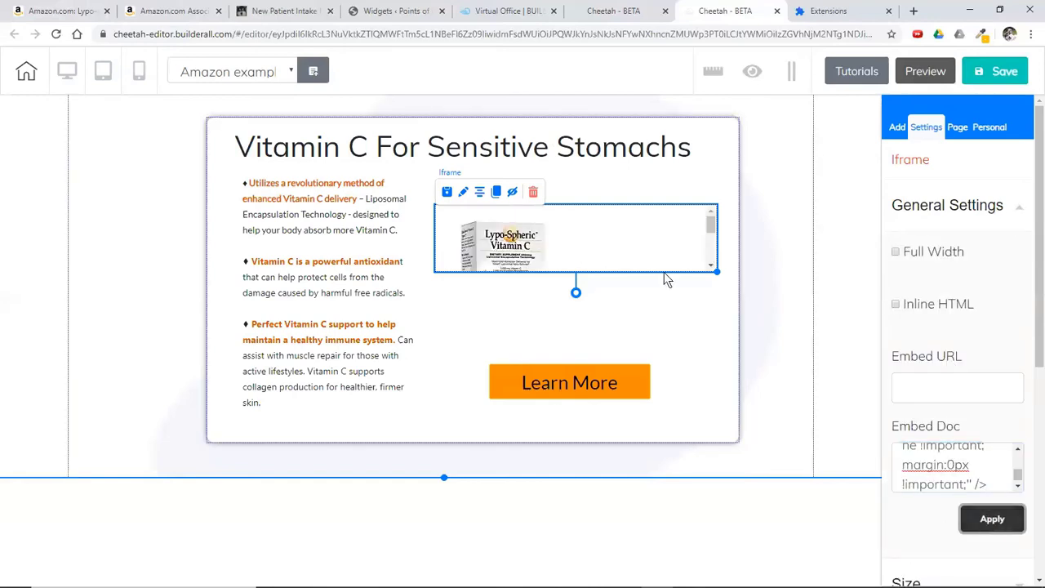
# Step: Resize the iframe to fit the whole product image and center it directly above the Learn More button
pyautogui.moveTo(712, 267); pyautogui.dragTo(648, 351)
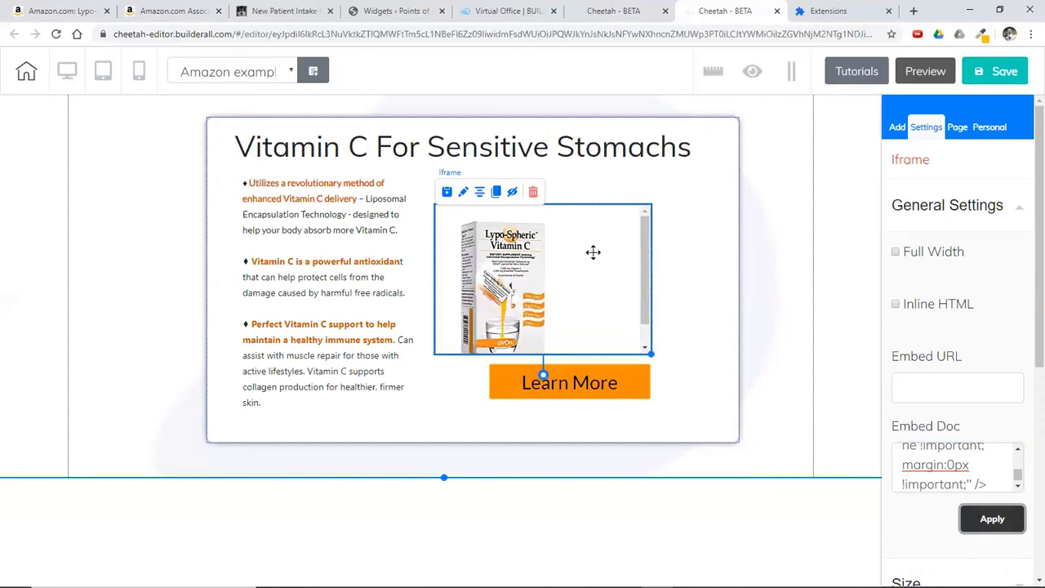
pyautogui.moveTo(593, 252); pyautogui.dragTo(615, 196)
pyautogui.moveTo(690, 304); pyautogui.dragTo(618, 347)
pyautogui.moveTo(534, 282); pyautogui.dragTo(556, 283)
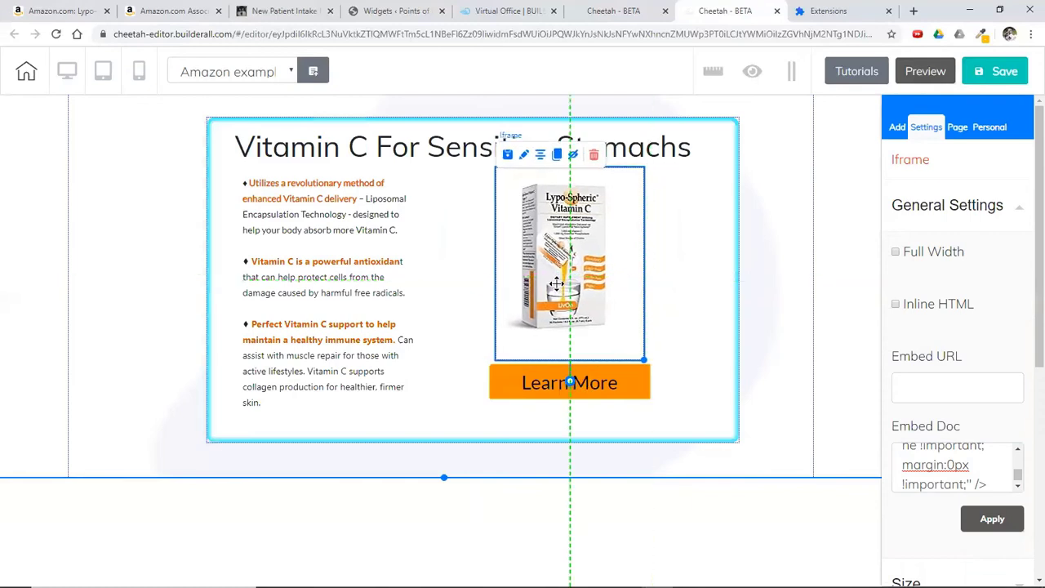
pyautogui.click(680, 300)
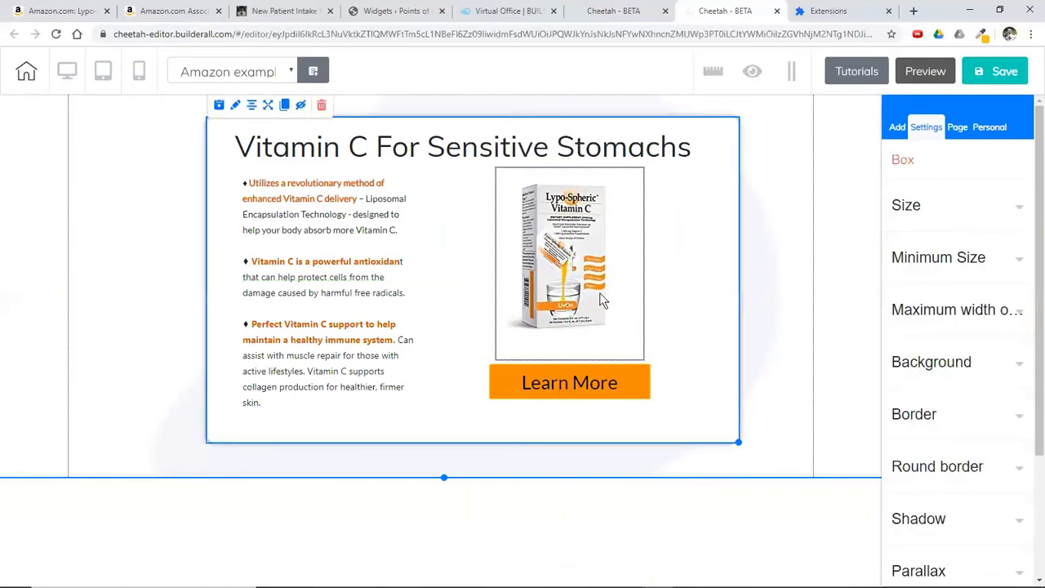
# Step: Remove the border of the product image iframe by setting its width to 0 and its style to none
pyautogui.click(625, 301)
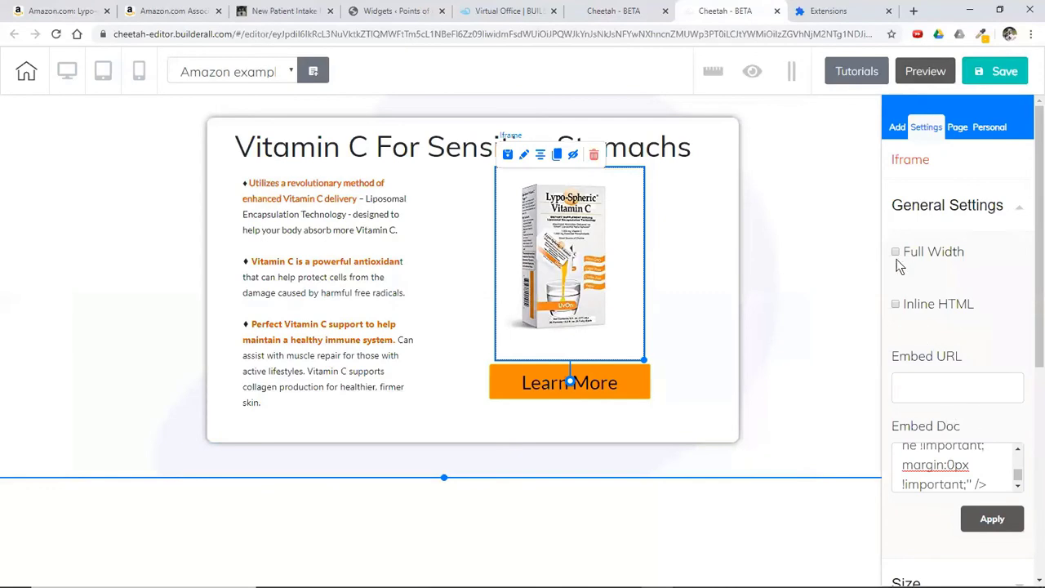
pyautogui.scroll(-4, 959, 261)
pyautogui.scroll(-1, 972, 342)
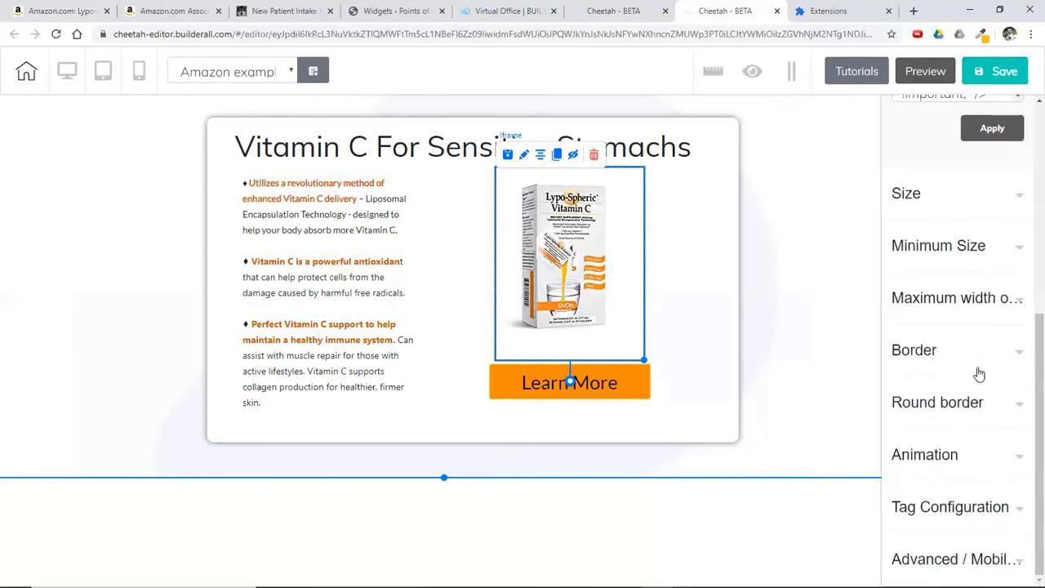
pyautogui.click(986, 360)
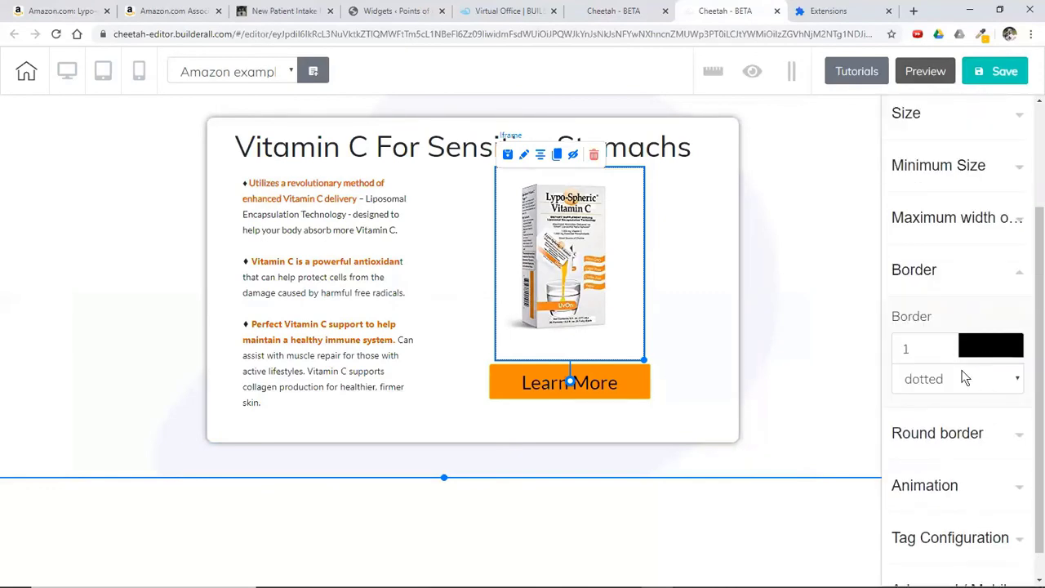
pyautogui.click(948, 353)
pyautogui.click(951, 376)
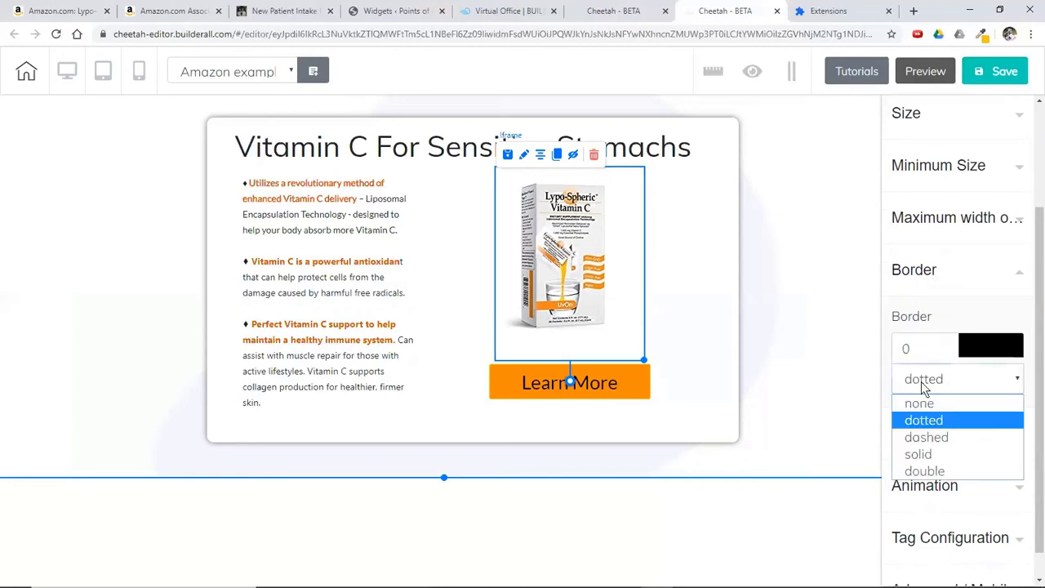
pyautogui.click(920, 403)
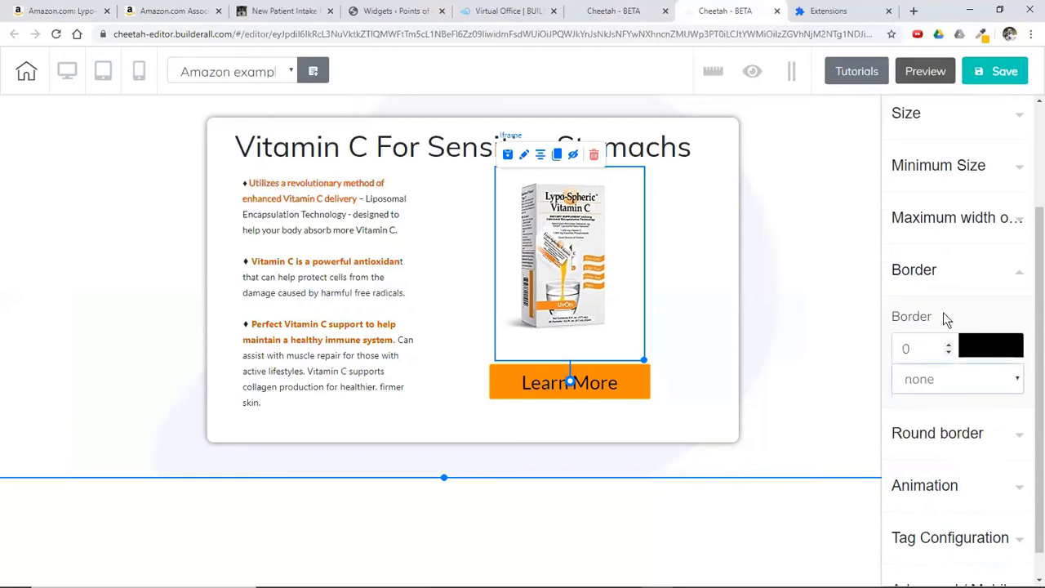
# Step: Move the product image iframe slightly down so it sits centered above the Learn More button
pyautogui.click(725, 324)
pyautogui.click(722, 324)
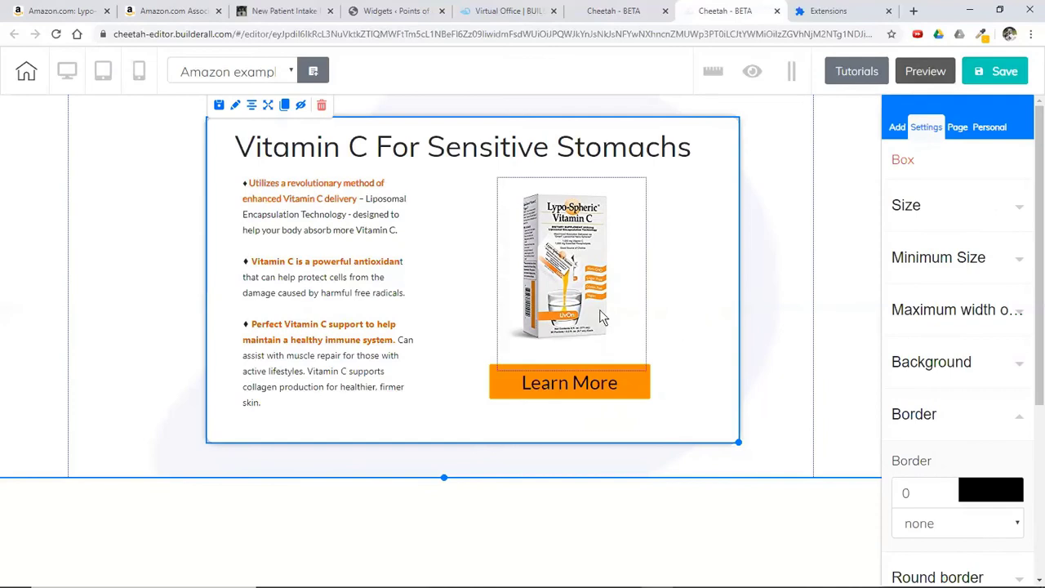
pyautogui.moveTo(599, 309); pyautogui.dragTo(581, 288)
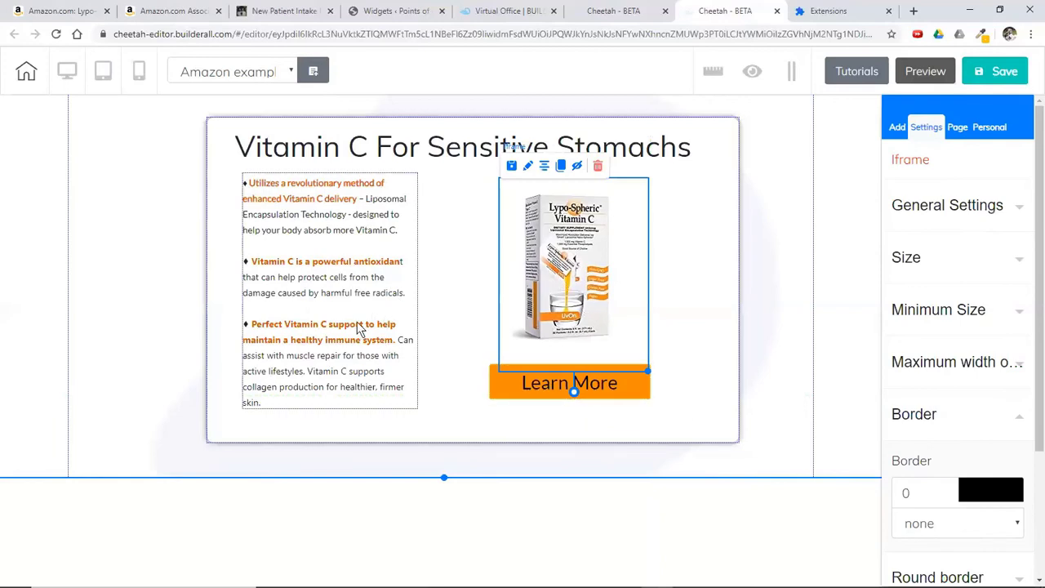
pyautogui.click(632, 388)
pyautogui.click(706, 392)
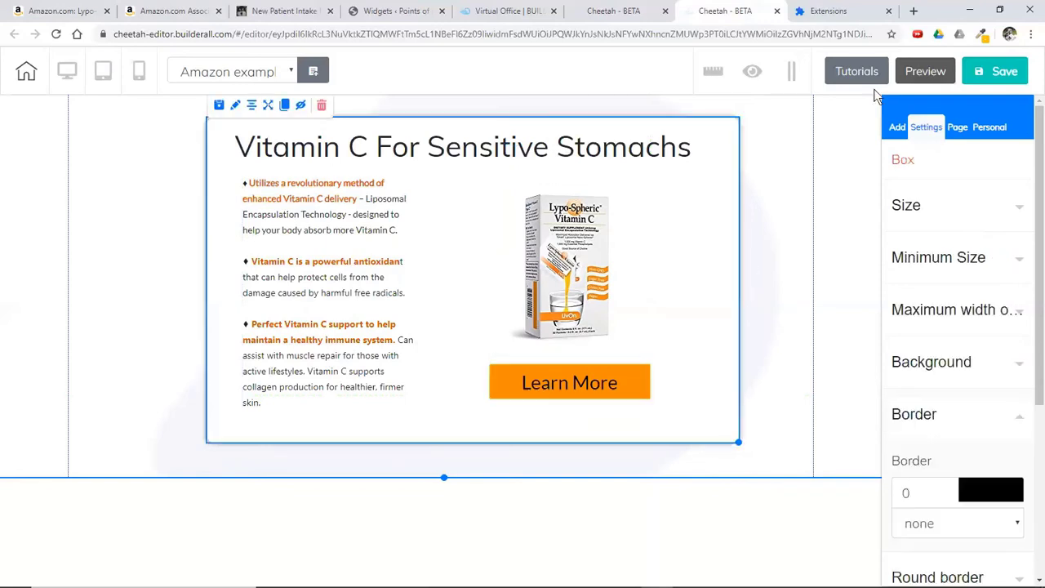
# Step: Preview the page, test that the product image opens its Amazon listing, and return to the editor
pyautogui.click(923, 74)
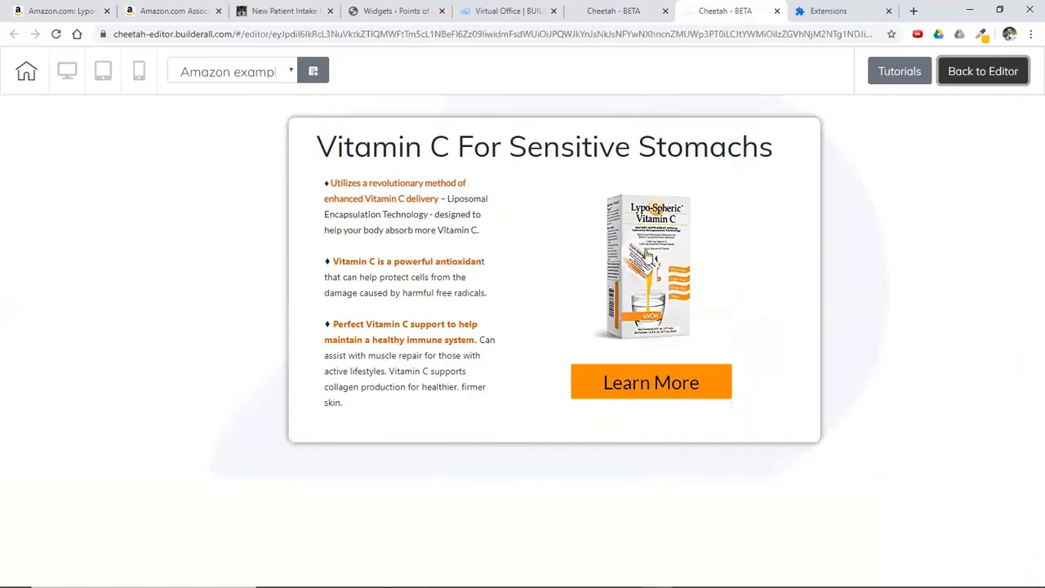
pyautogui.click(648, 259)
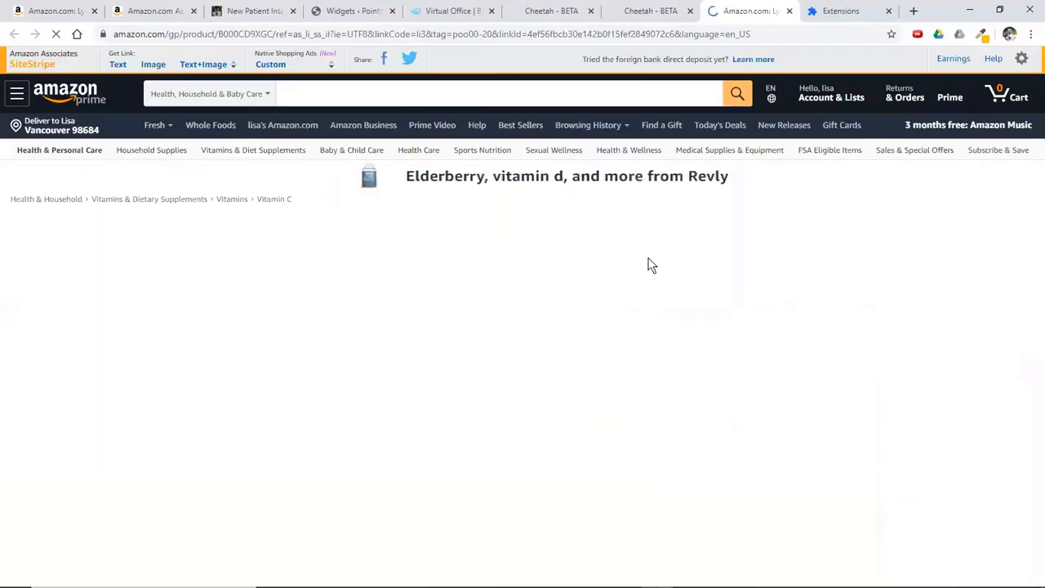
pyautogui.click(642, 15)
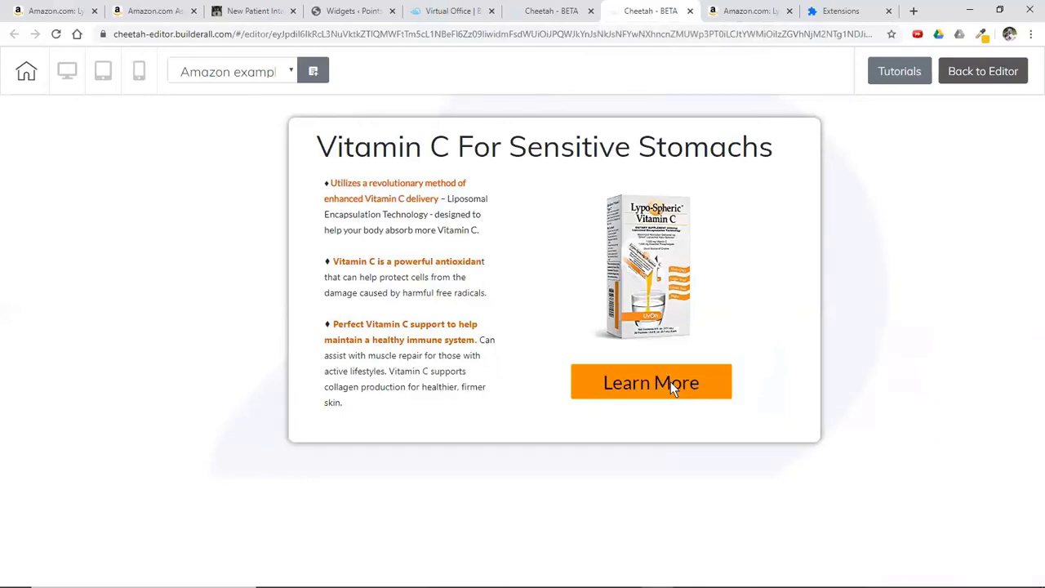
pyautogui.click(969, 71)
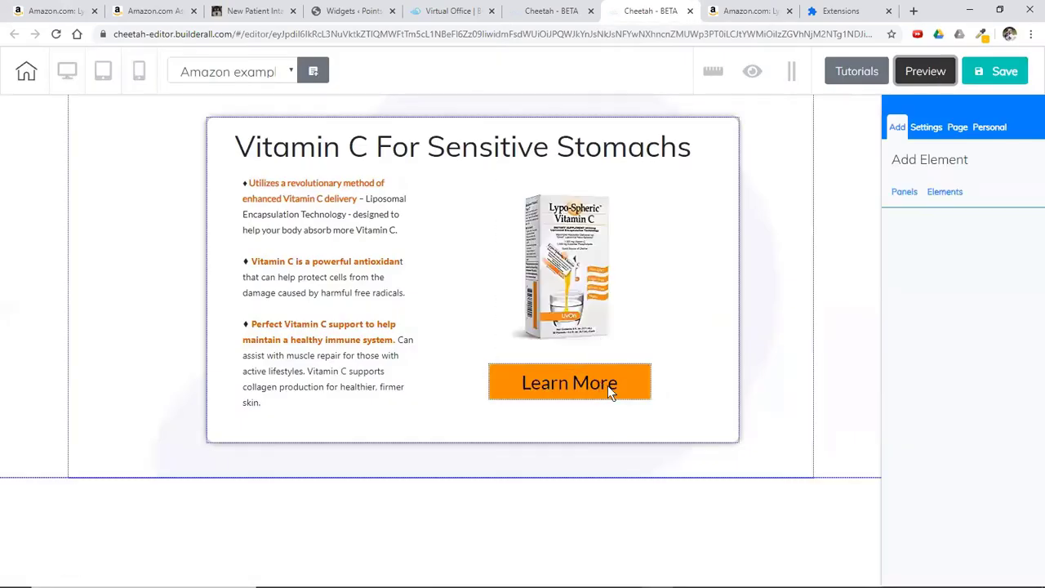
# Step: Generate a short SiteStripe text link for the Lypo-Spheric Vitamin C product on Amazon and copy it
pyautogui.click(147, 12)
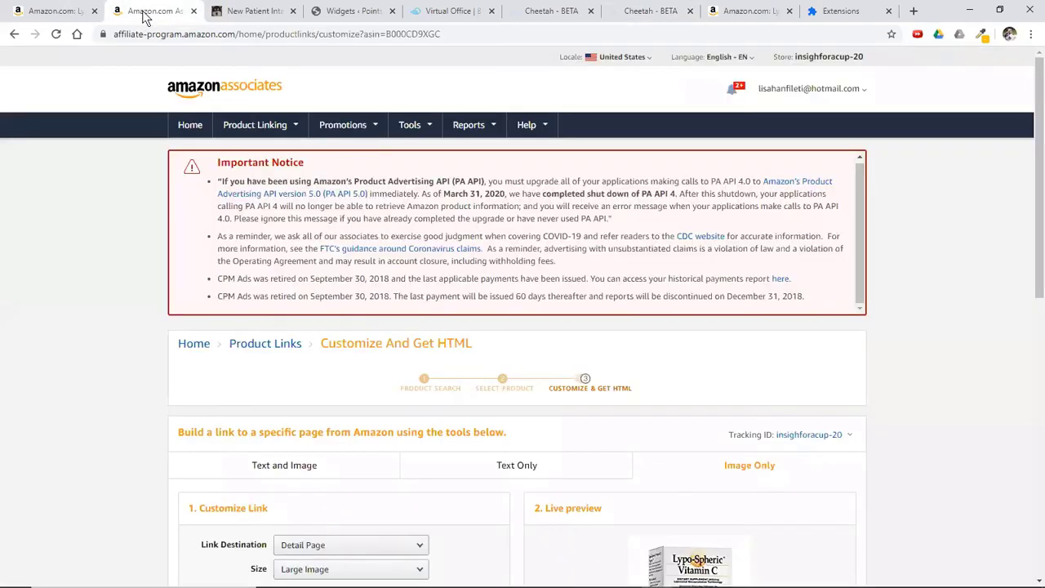
pyautogui.click(65, 12)
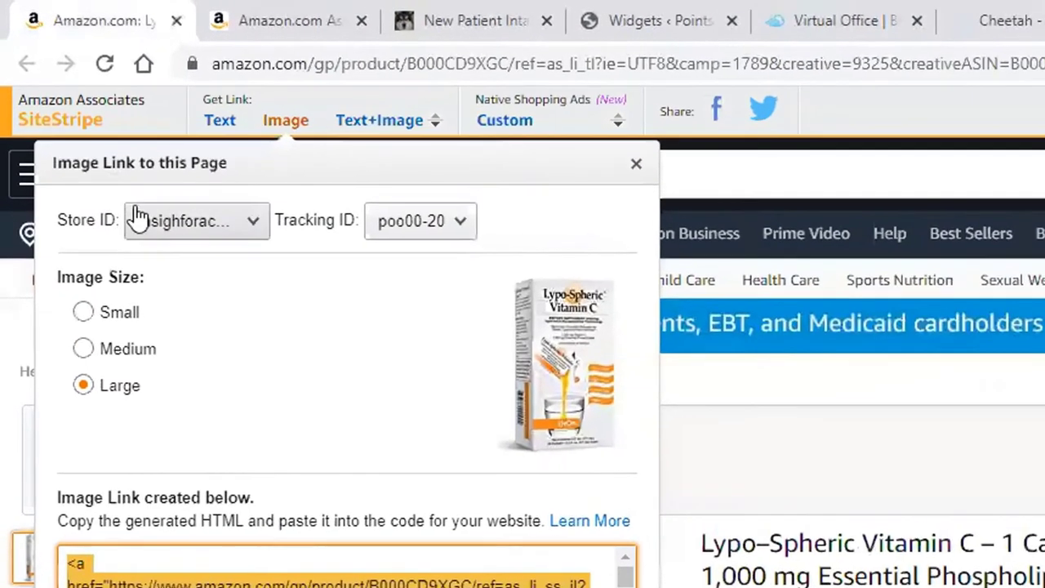
pyautogui.click(635, 170)
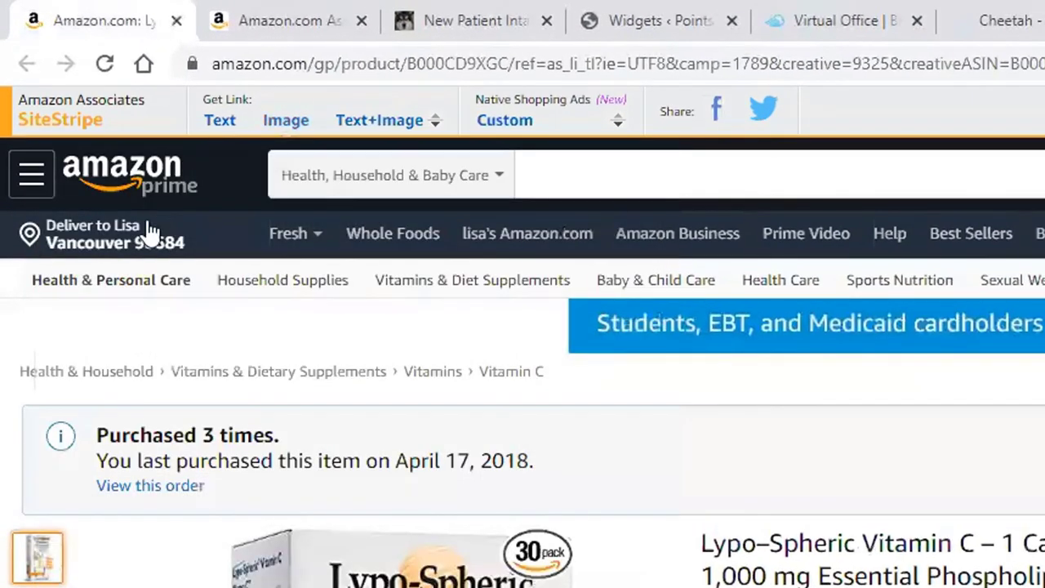
pyautogui.click(219, 124)
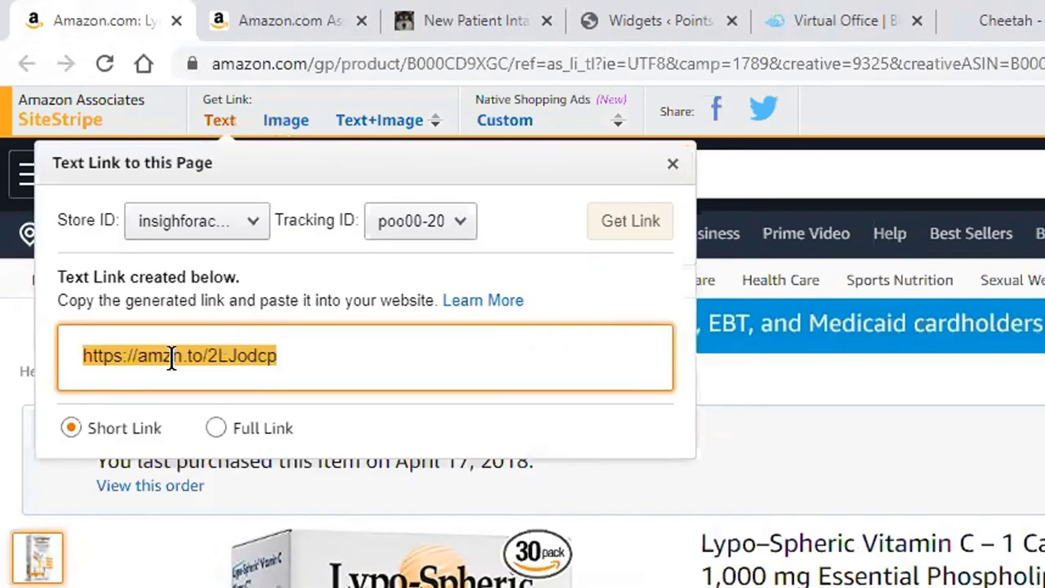
pyautogui.rightClick(244, 356)
pyautogui.click(294, 369)
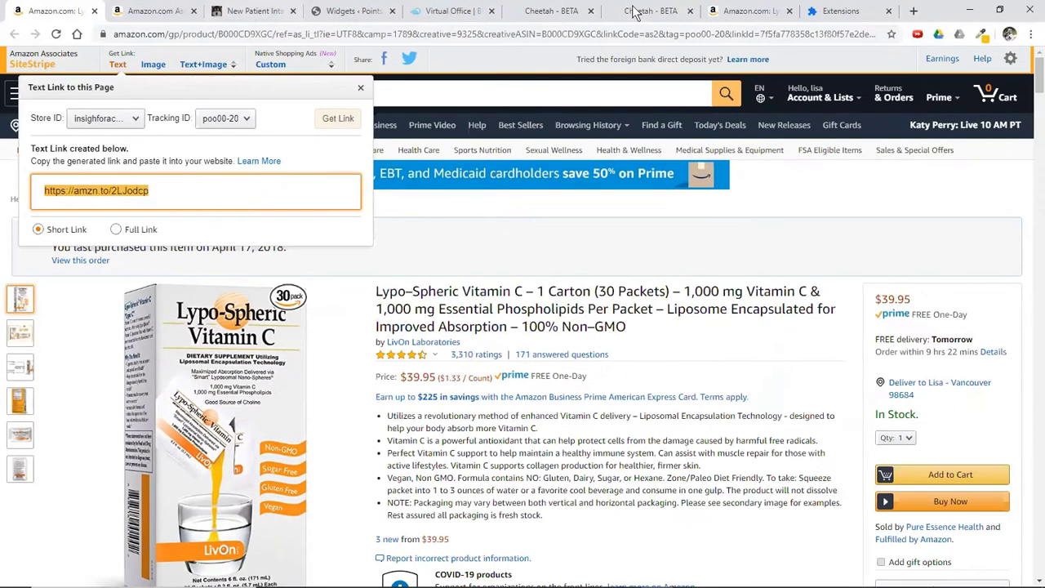
# Step: In the Cheetah editor, move the Learn More button down, clear of the product image iframe
pyautogui.click(657, 15)
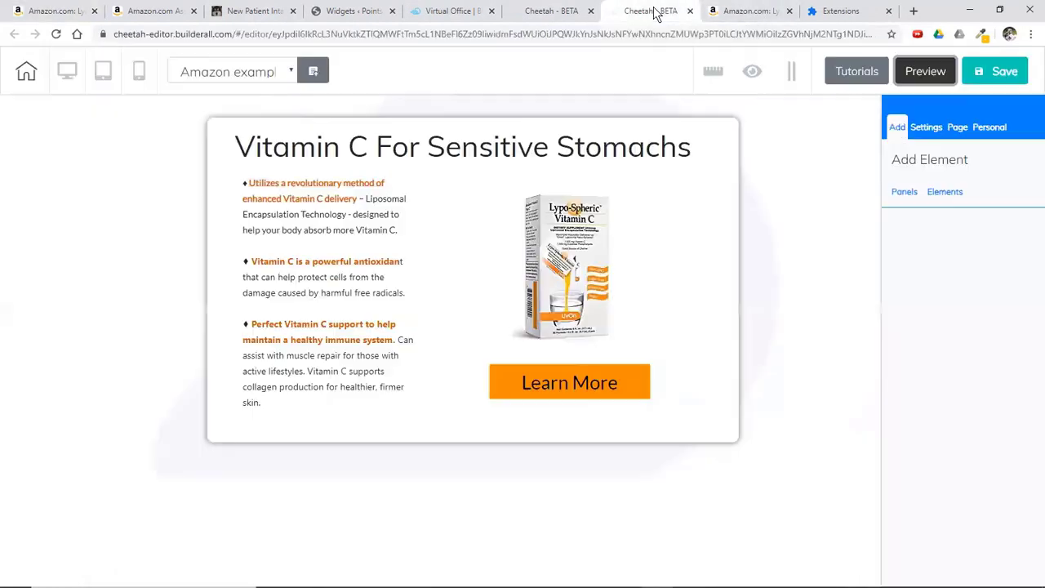
pyautogui.click(629, 391)
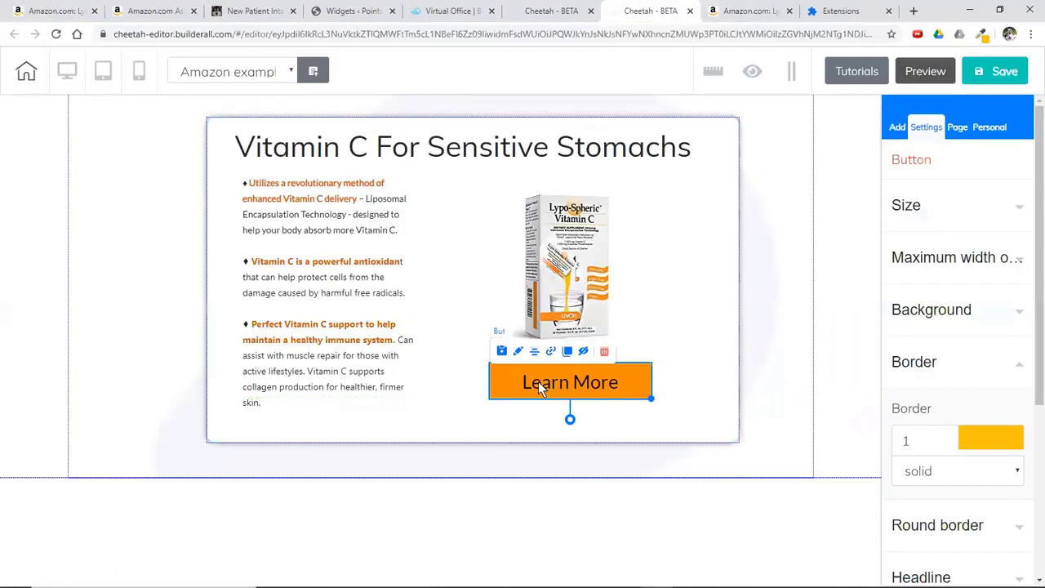
pyautogui.click(548, 352)
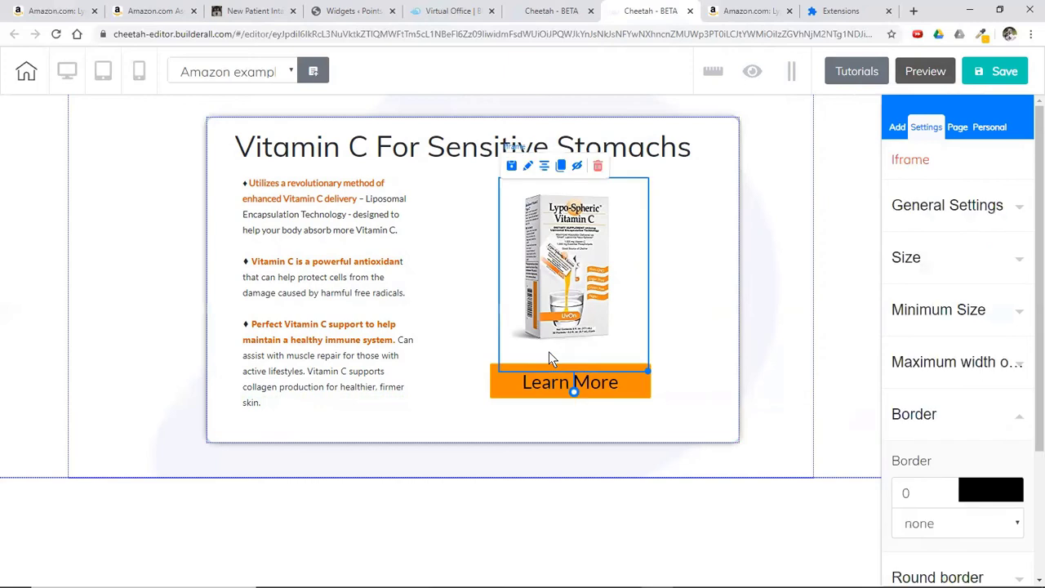
pyautogui.moveTo(526, 400); pyautogui.dragTo(537, 420)
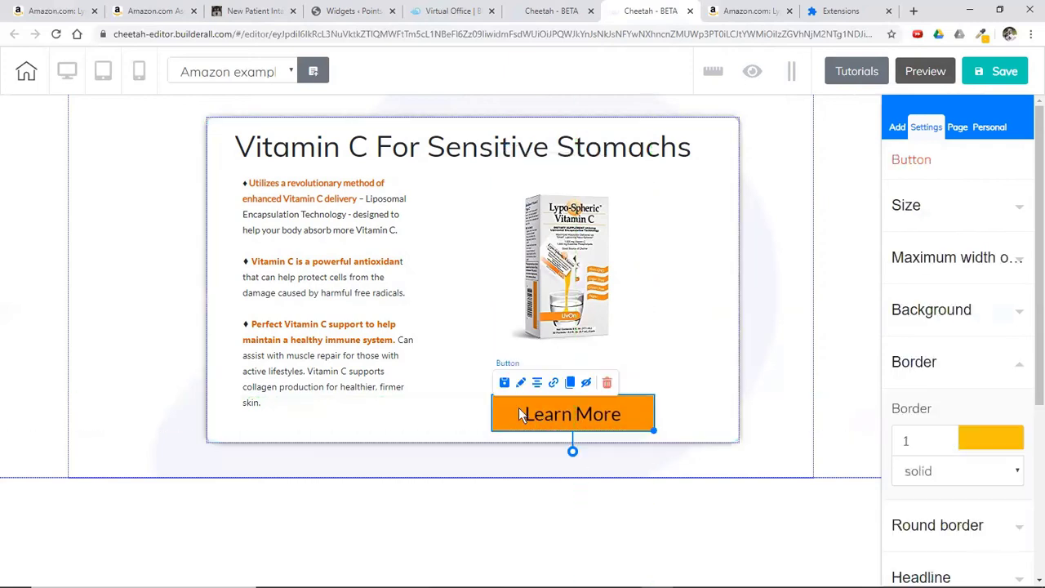
pyautogui.click(554, 383)
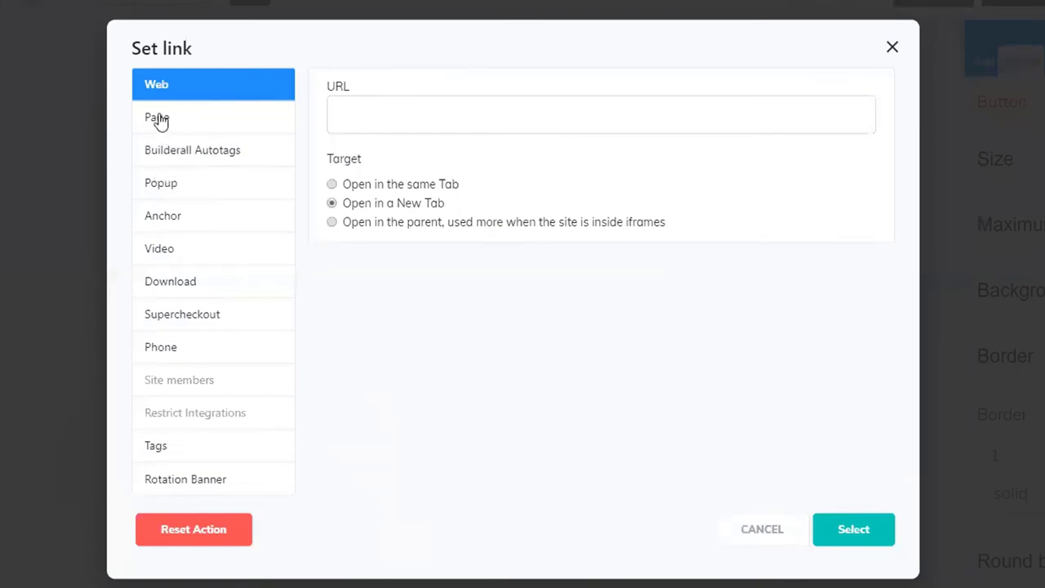
pyautogui.click(160, 109)
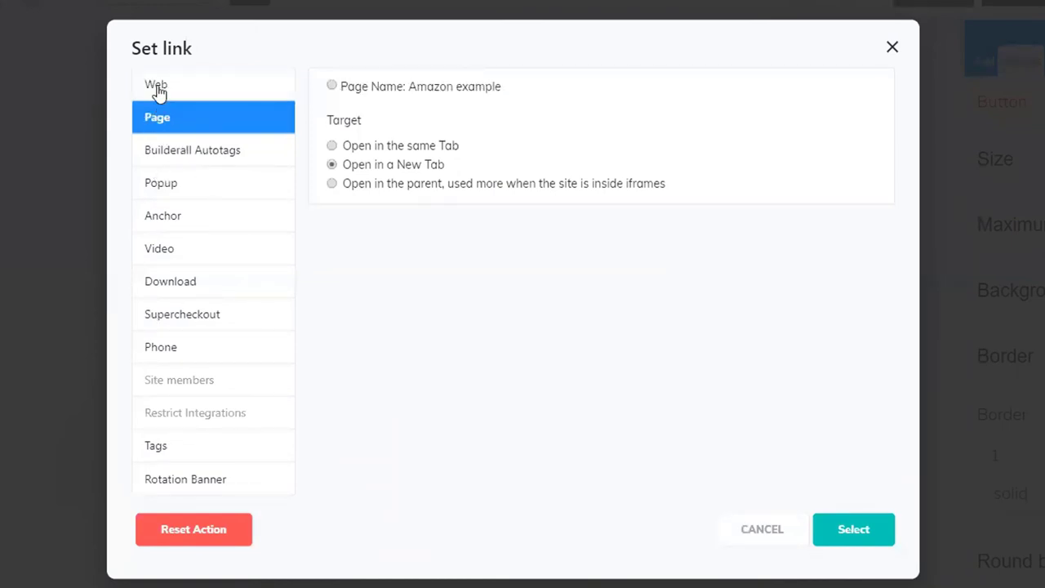
pyautogui.click(158, 93)
pyautogui.click(364, 108)
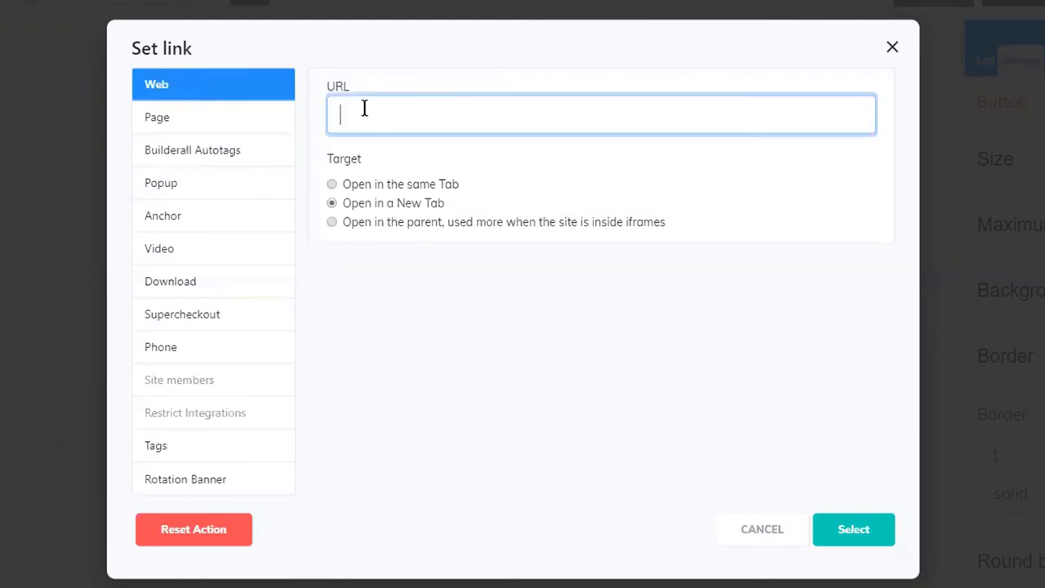
pyautogui.rightClick(365, 108)
pyautogui.click(405, 240)
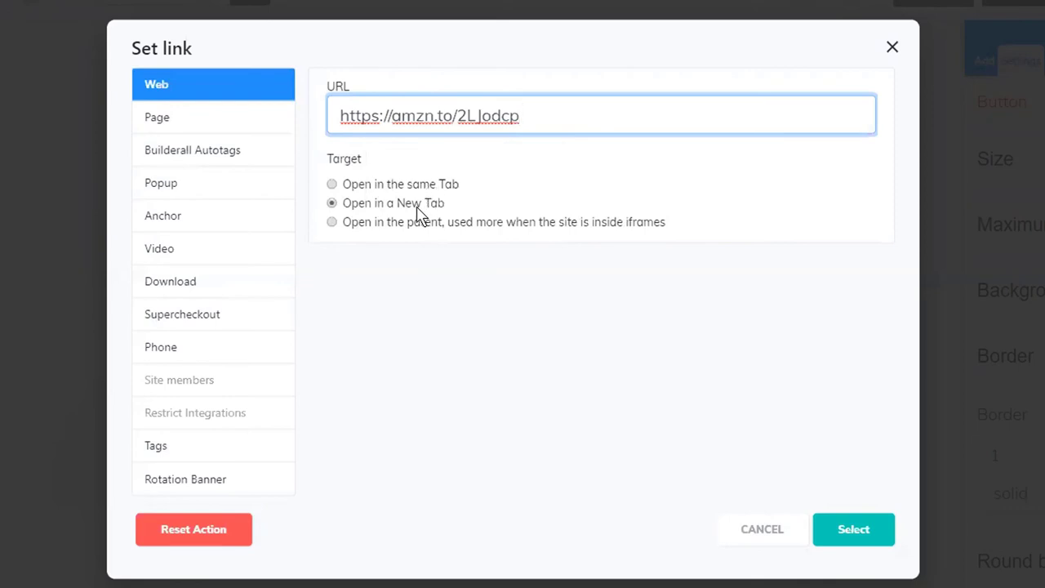
pyautogui.click(861, 539)
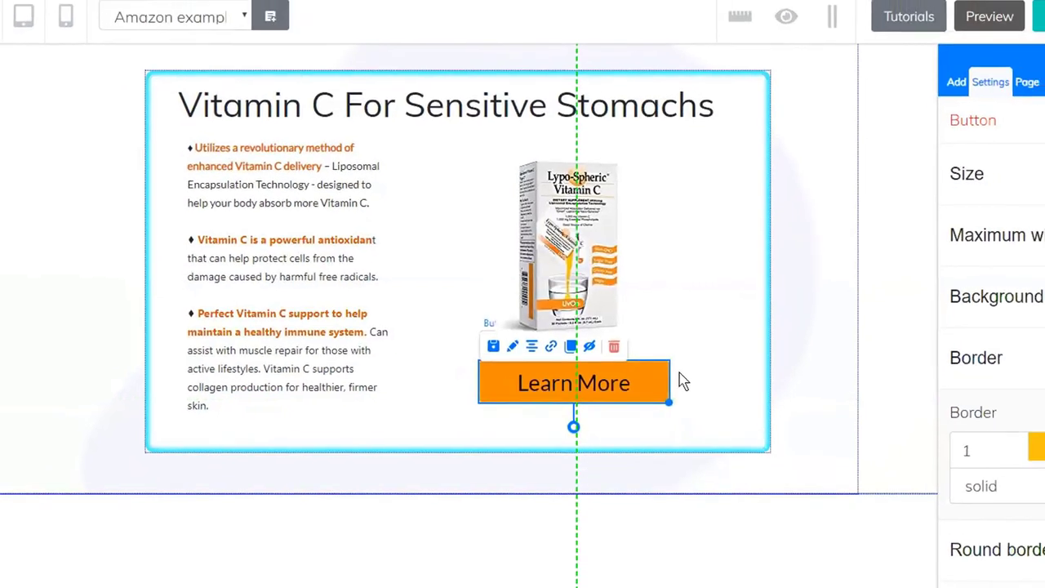
# Step: Align the product image iframe and Learn More button on a common vertical center, then preview the page
pyautogui.click(684, 381)
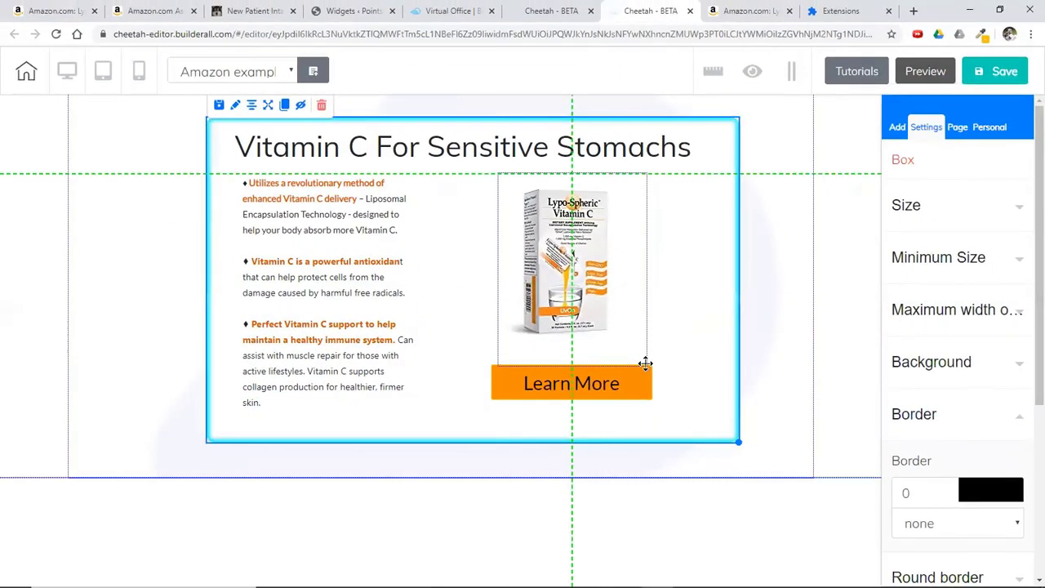
pyautogui.click(572, 381)
pyautogui.click(921, 69)
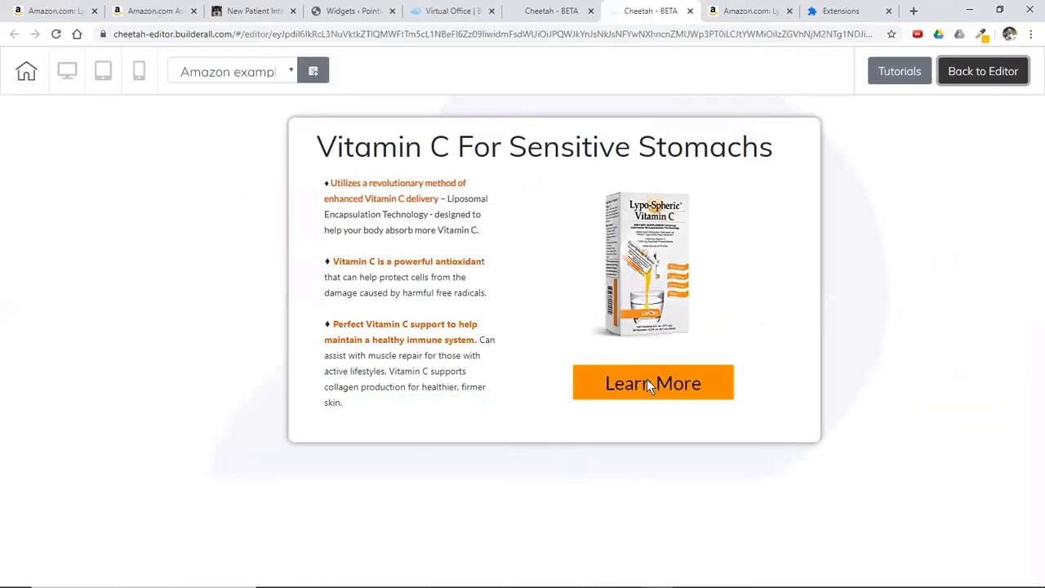
pyautogui.click(539, 12)
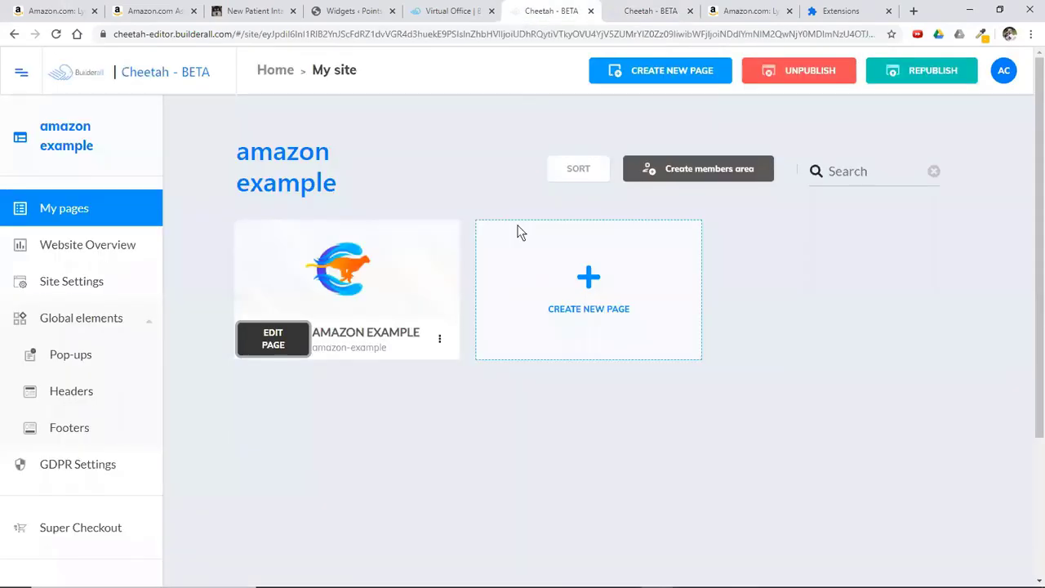
pyautogui.click(663, 12)
# Step: Leave the preview, save the Amazon example page, and publish the site
pyautogui.click(991, 73)
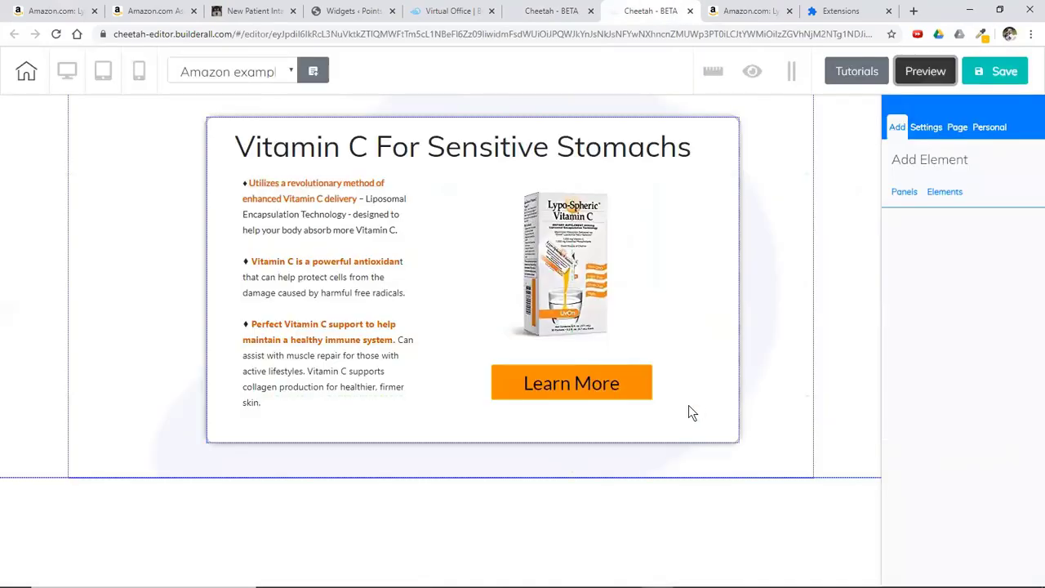
pyautogui.click(964, 73)
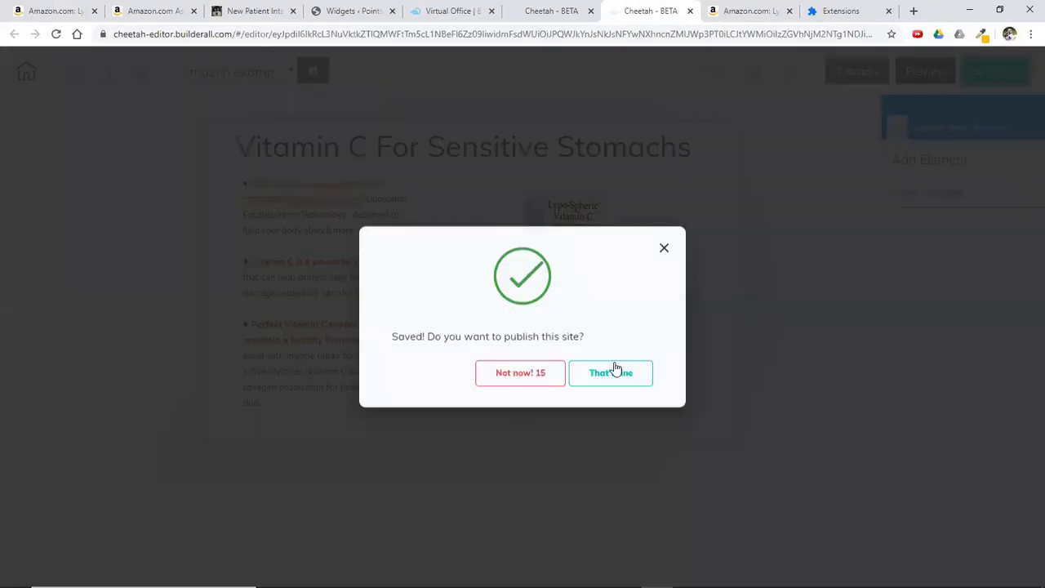
pyautogui.click(614, 369)
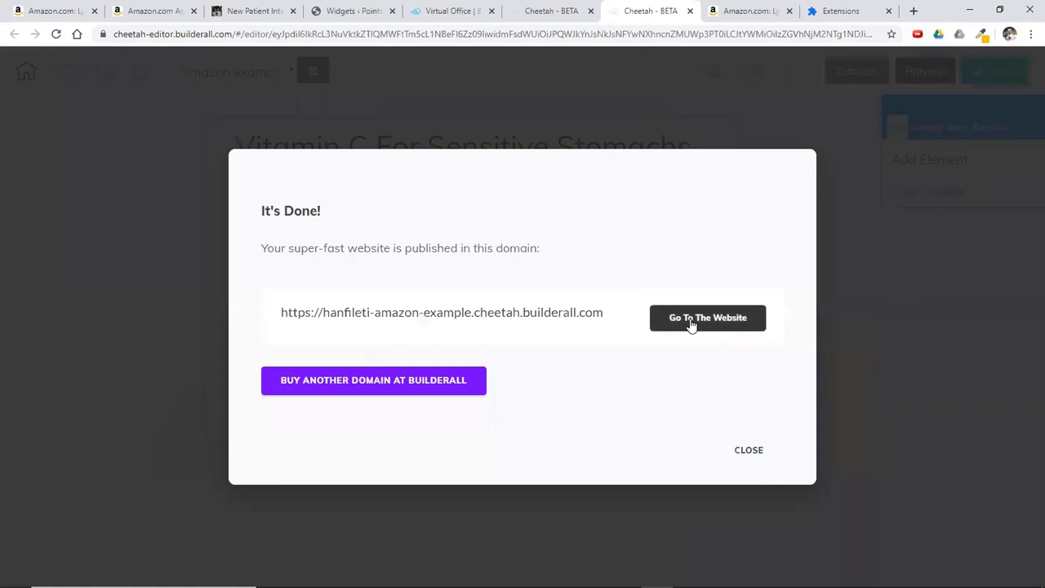
# Step: Open the published website and test the product image's Amazon link, then return to the live page
pyautogui.click(691, 321)
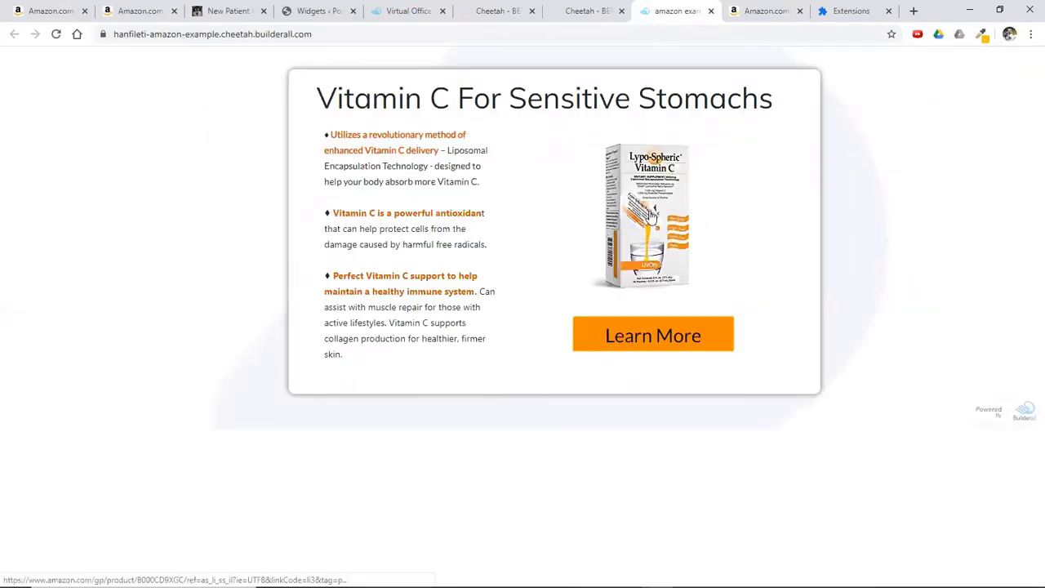
pyautogui.click(651, 214)
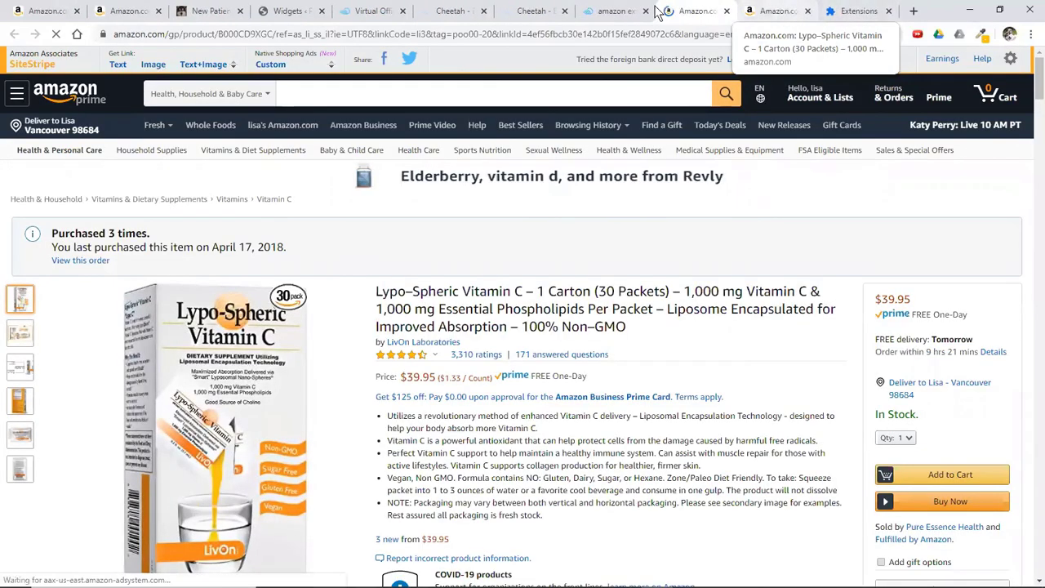
pyautogui.click(618, 12)
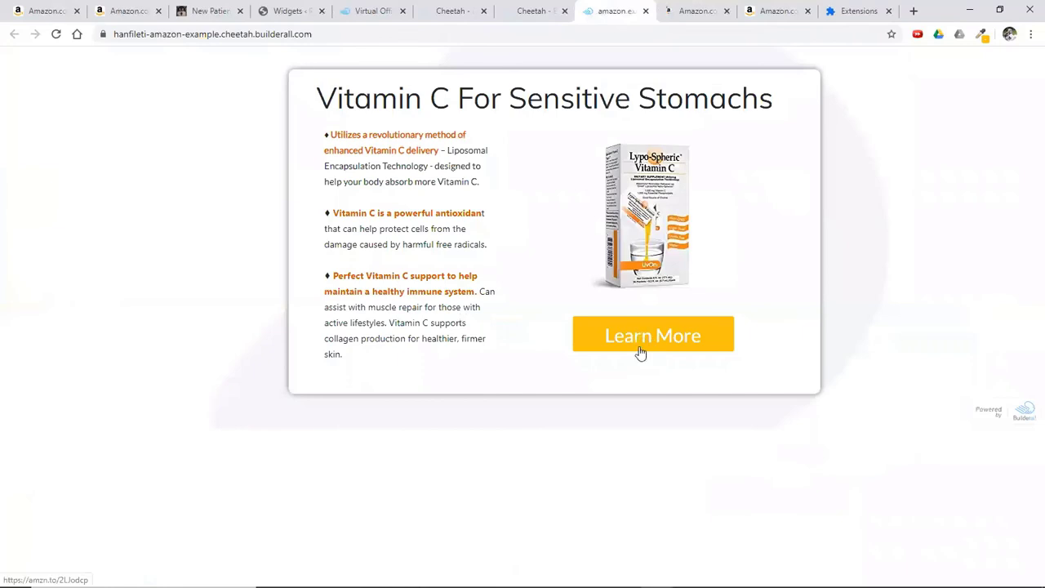
# Step: Test the Learn More button's Amazon link on the published page, then return to the product page with the generated text link
pyautogui.click(700, 337)
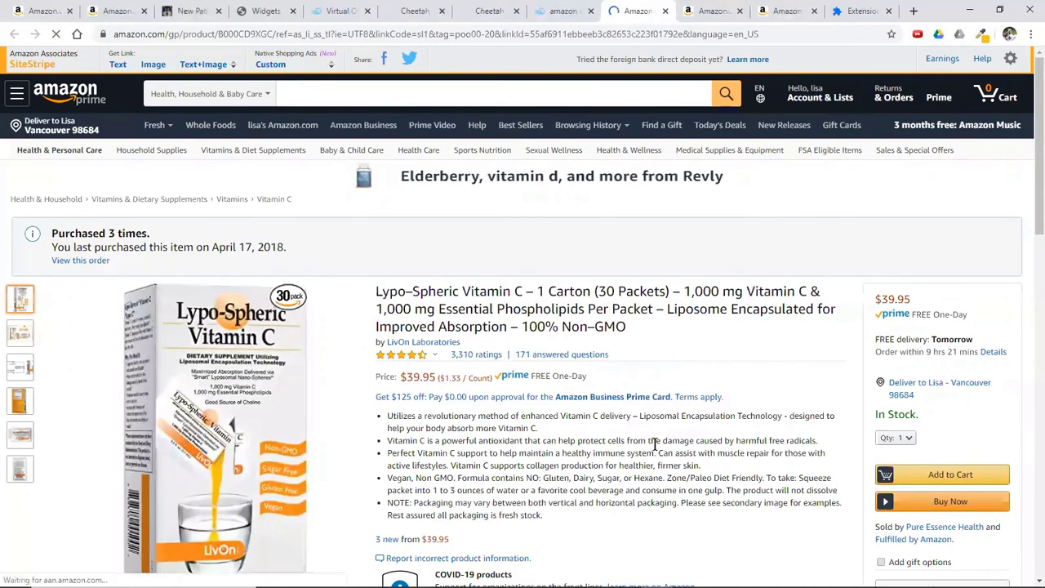
pyautogui.click(122, 11)
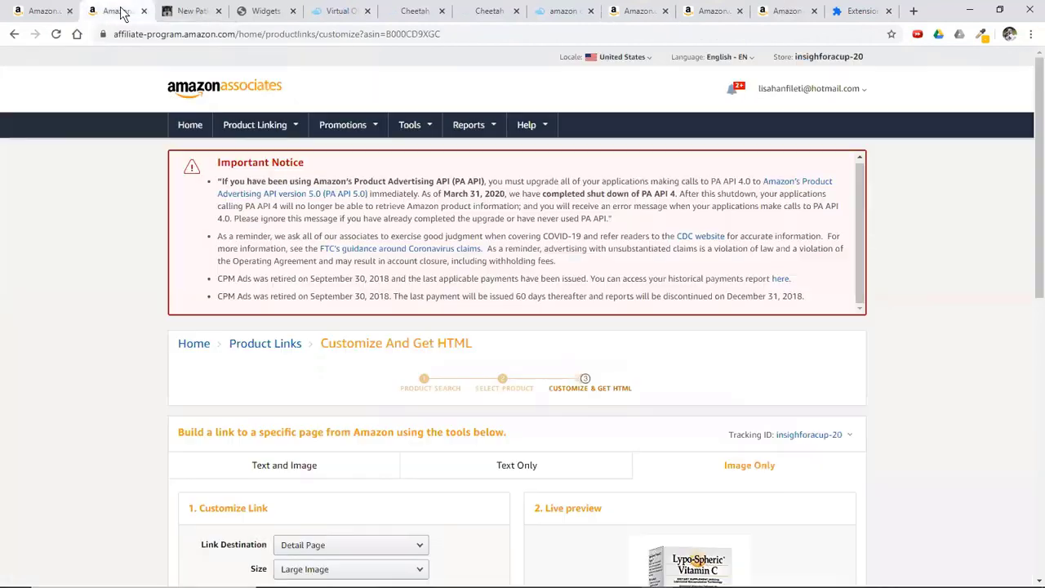
pyautogui.click(43, 12)
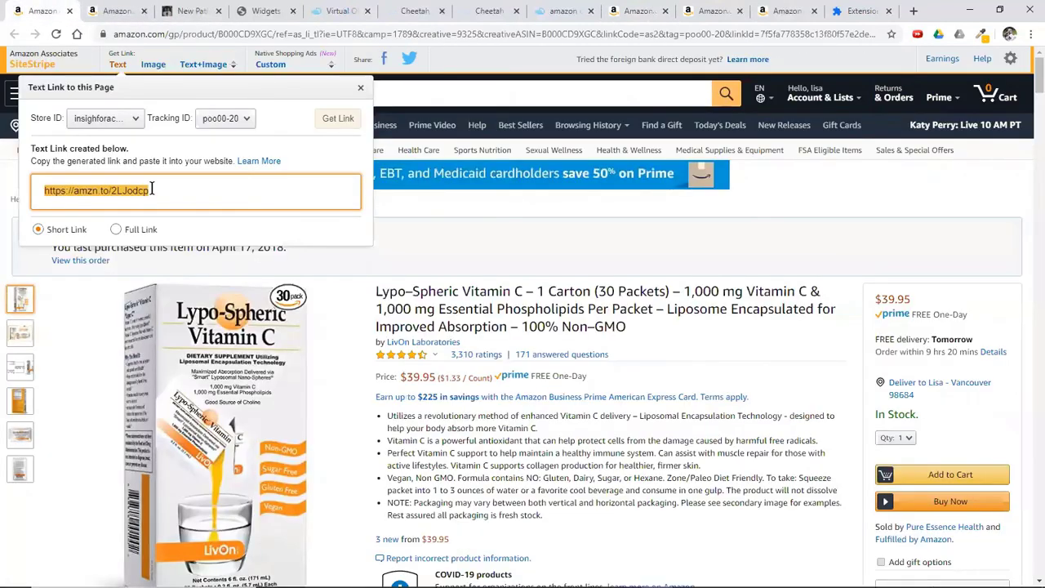
# Step: Review the Amazon Associates reports page and its product linking options, then close the text link popup on the Lypo-Spheric Vitamin C page
pyautogui.hotkey('ctrl', '8')
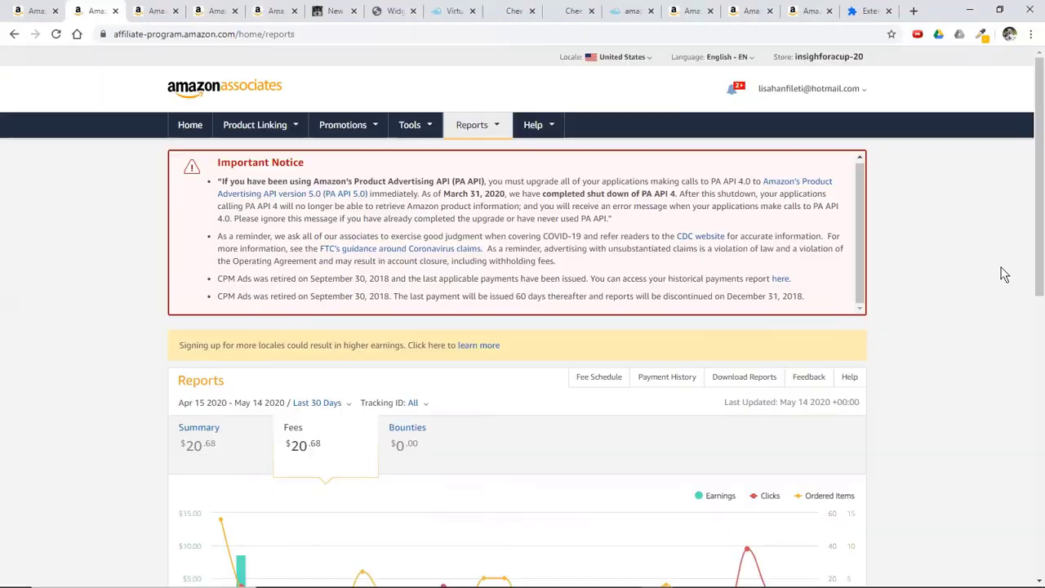
pyautogui.click(33, 12)
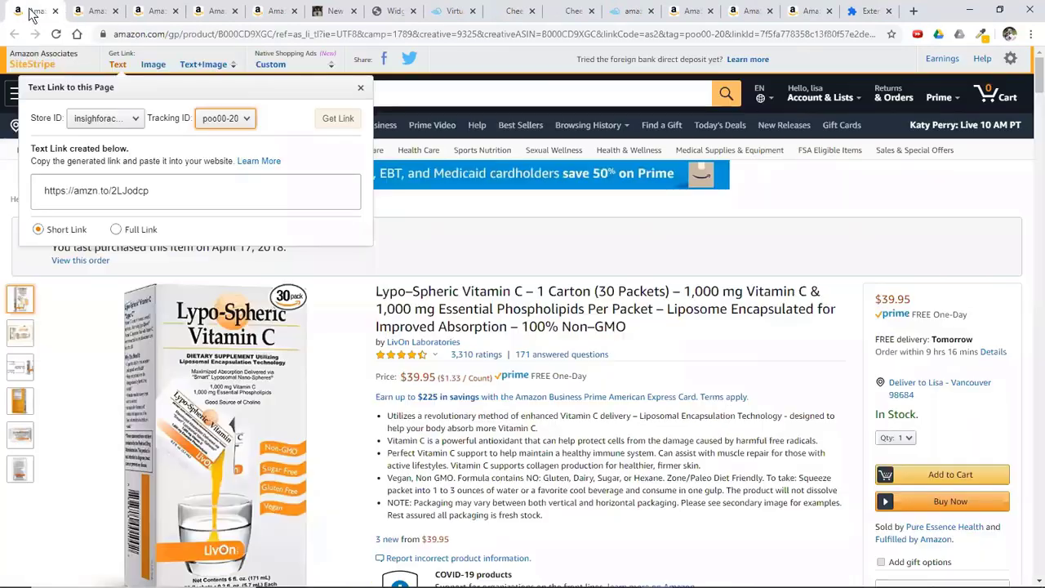
pyautogui.click(94, 10)
pyautogui.moveTo(255, 124)
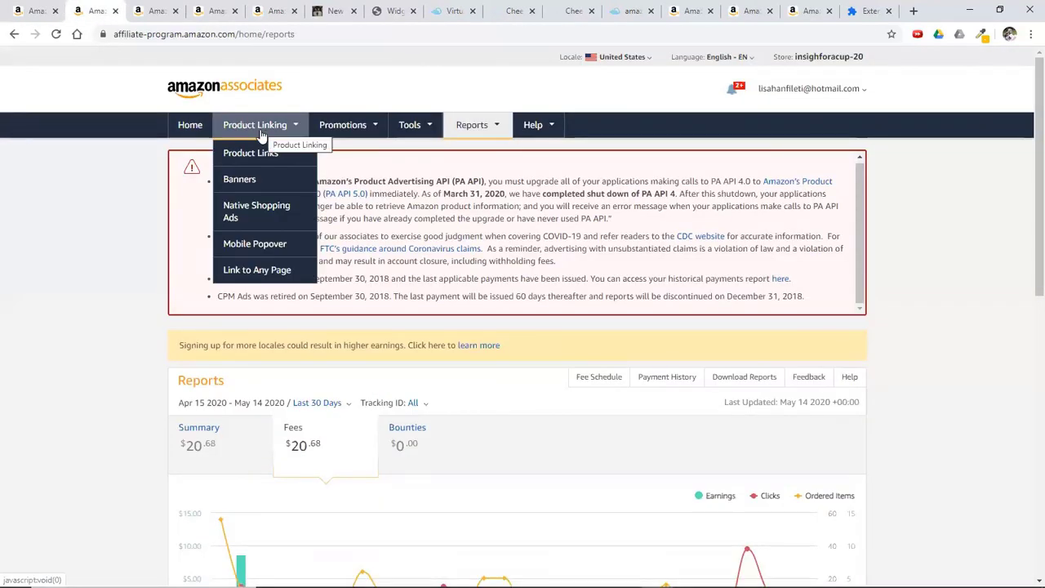
pyautogui.click(39, 15)
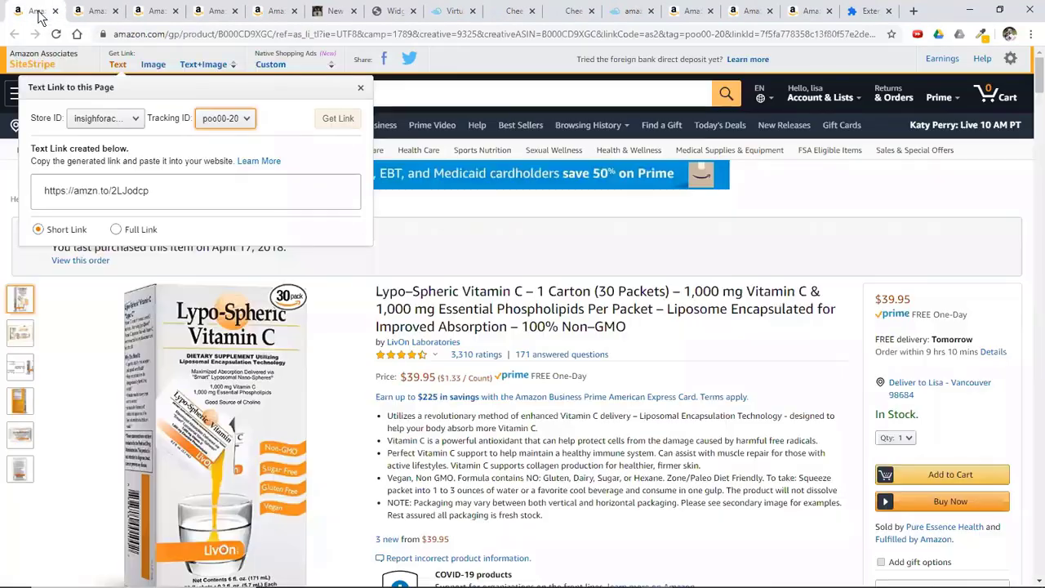
pyautogui.click(361, 89)
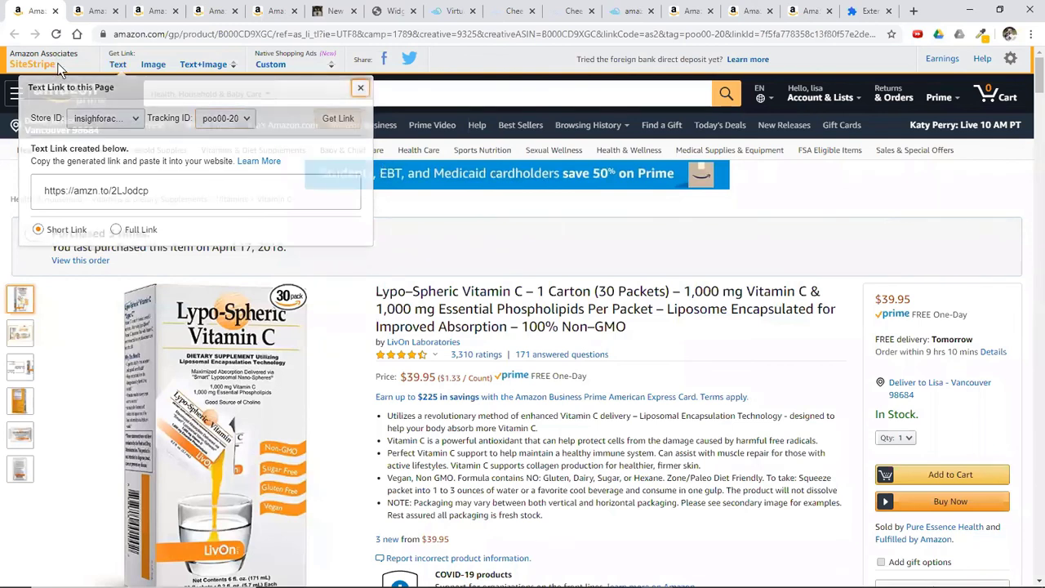